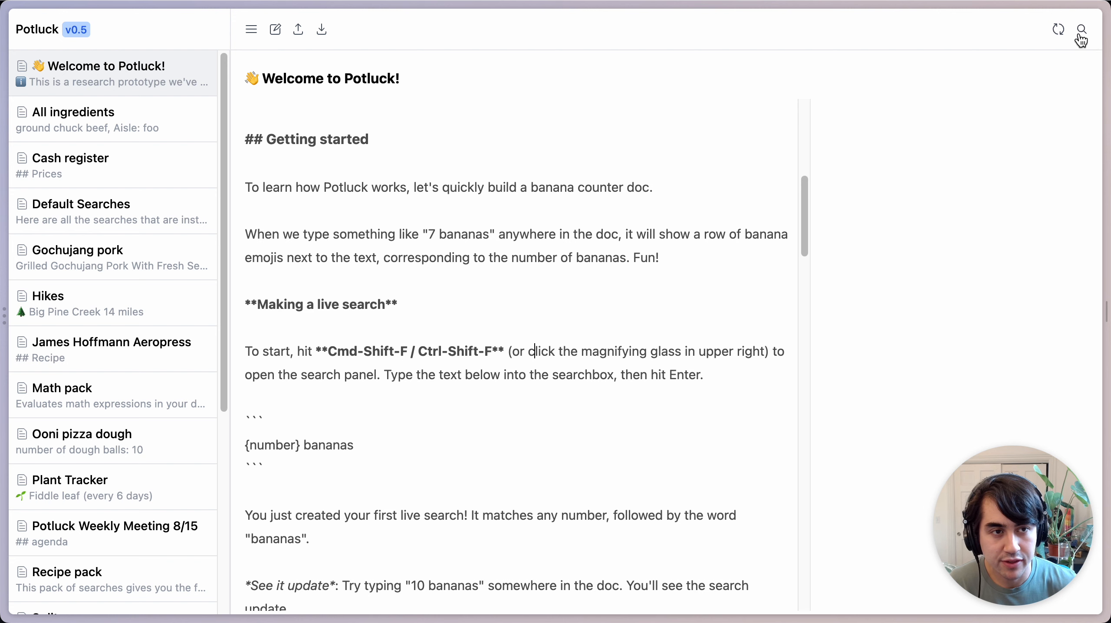
Open the search panel and create a live search with the pattern "{number} bananas".
click(1083, 29)
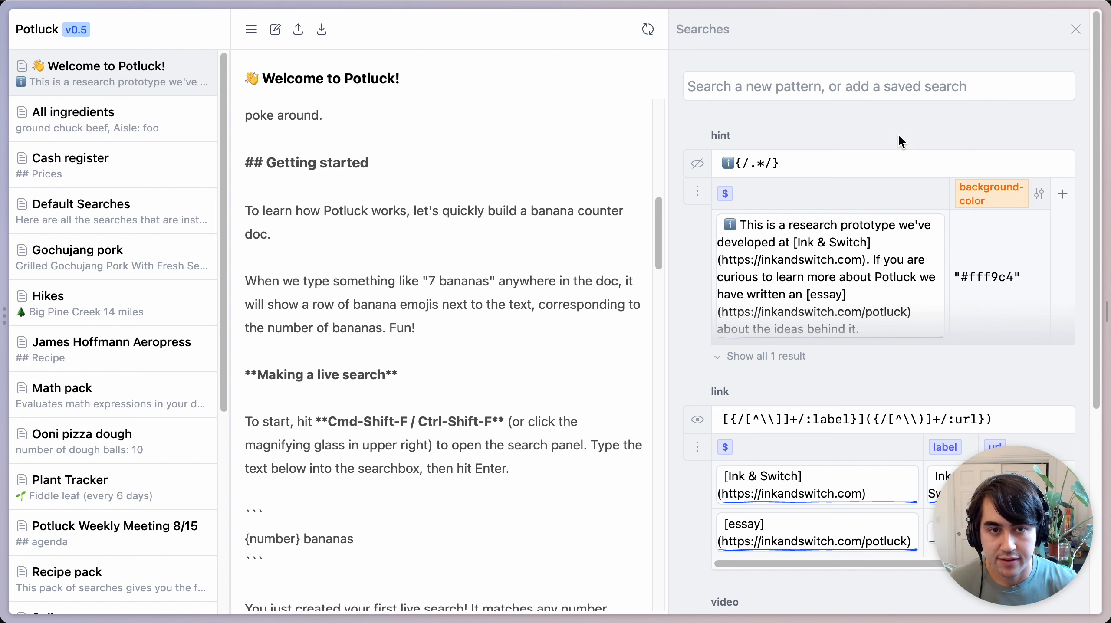
click(809, 88)
text({n)
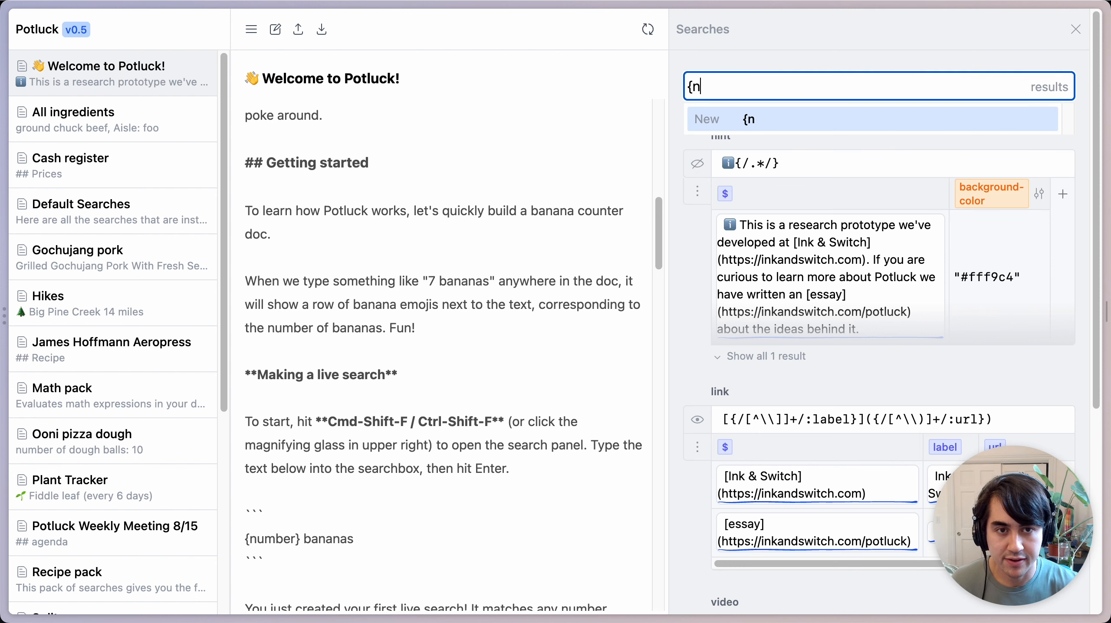
text(umber} bananas)
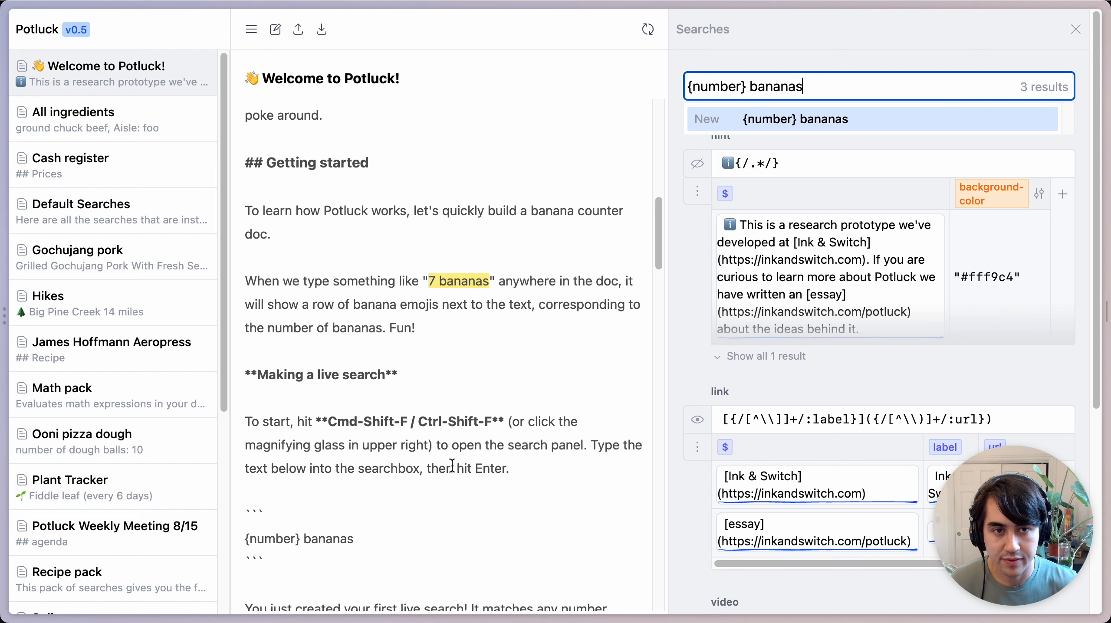
key(Return)
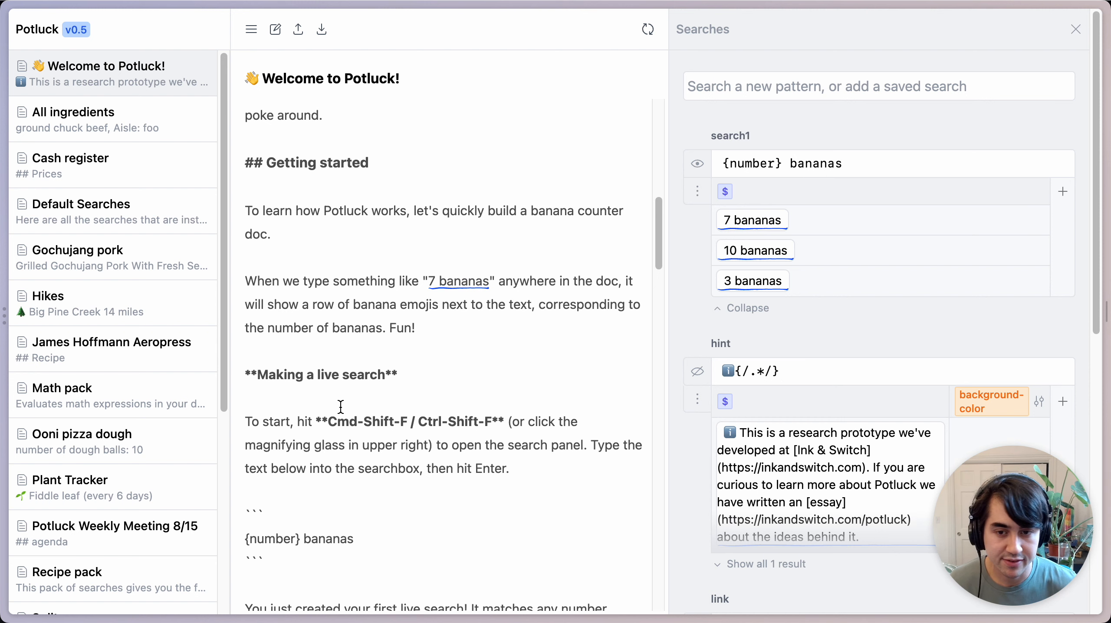
Add the text "11 bananas" on its own line below the {number} bananas code block in the document.
scroll(404, 419, down, 3)
click(416, 442)
key(Return)
key(Return)
key(Return)
key(BackSpace)
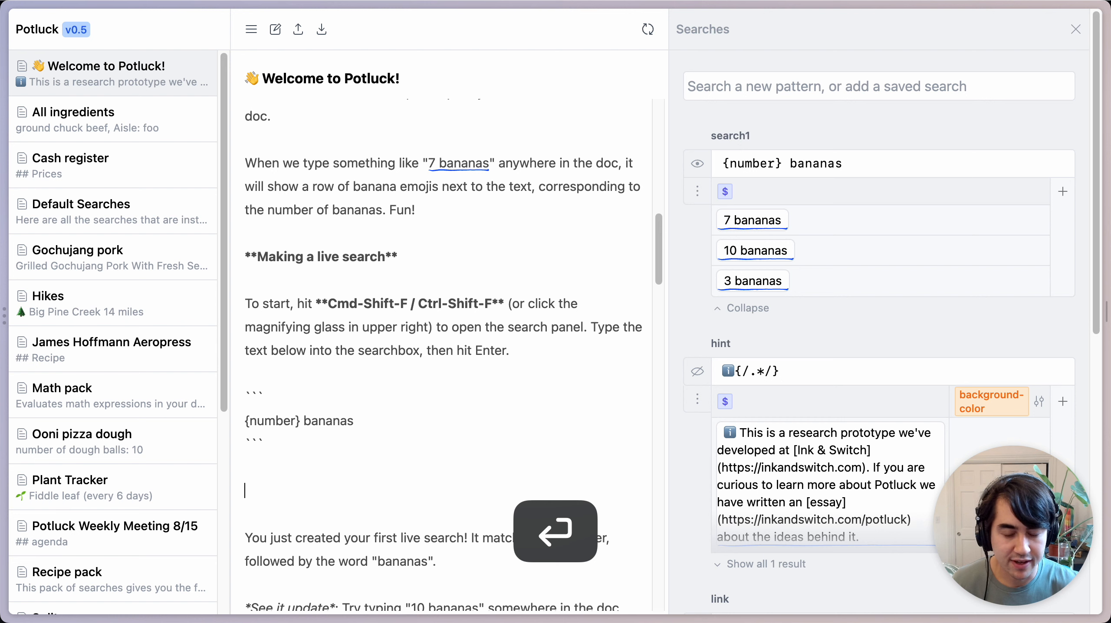
text(11 bananas)
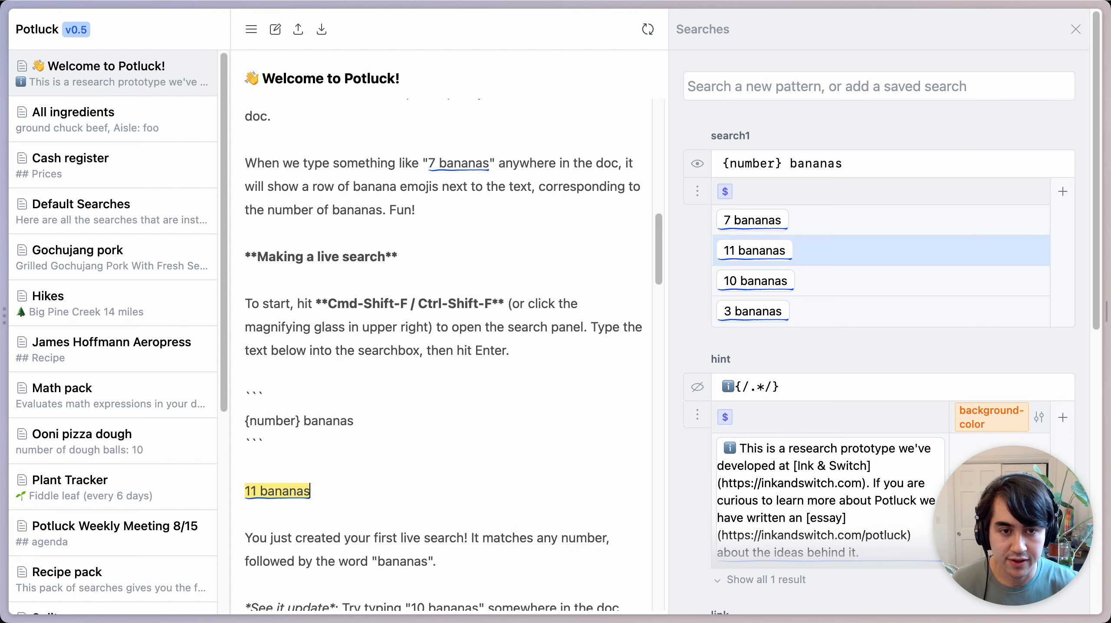
mouse_move(746, 247)
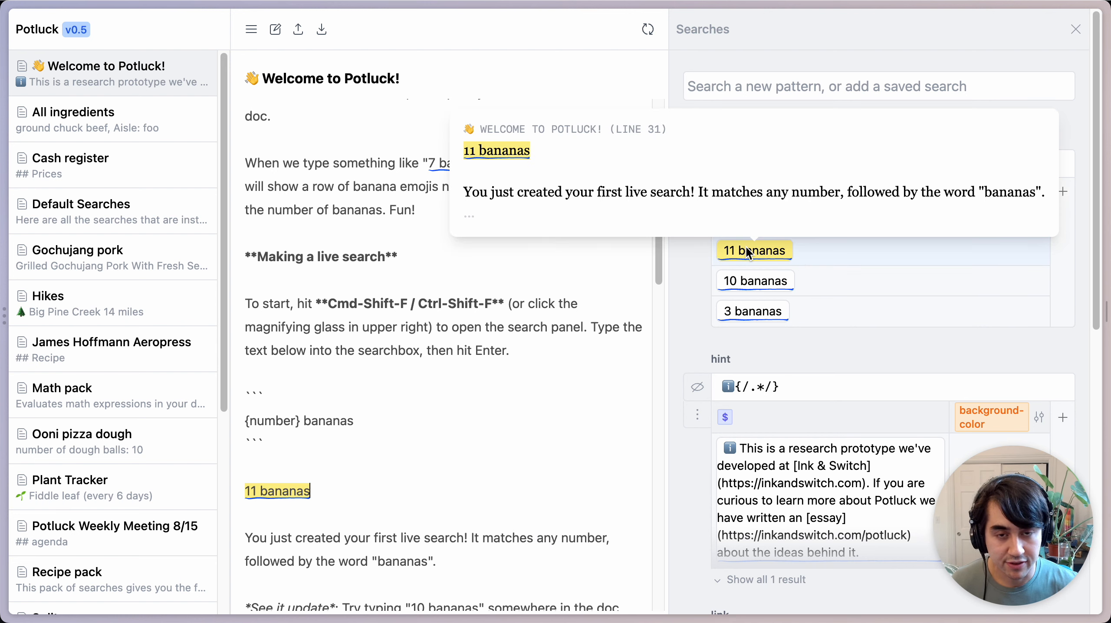
Rename the search1 search to numBananas.
scroll(523, 420, down, 3)
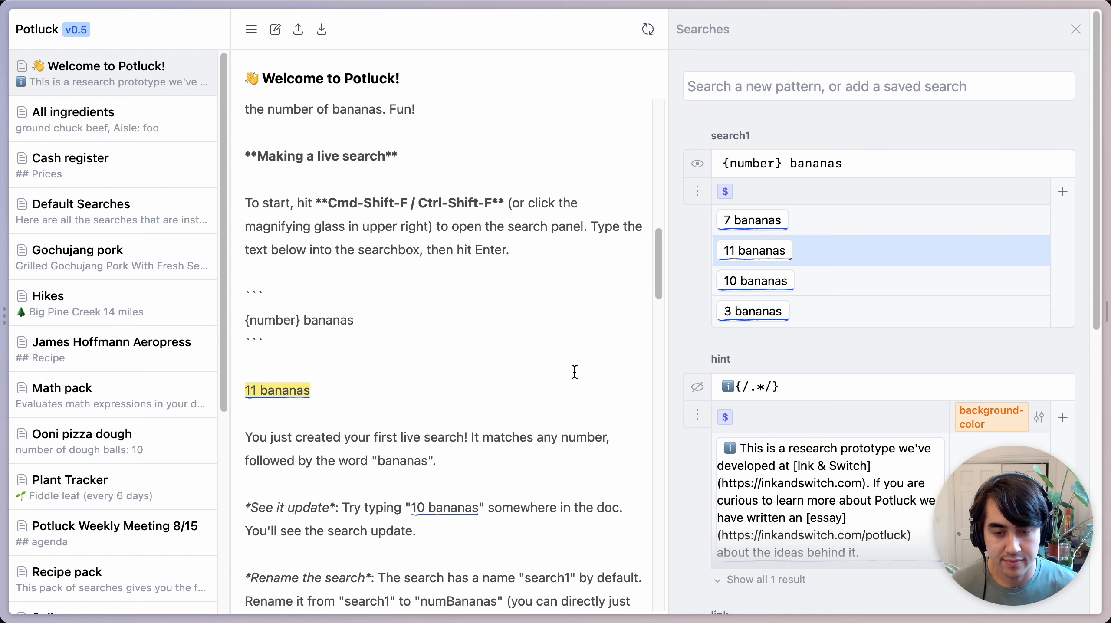
drag(657, 277, 658, 301)
click(729, 135)
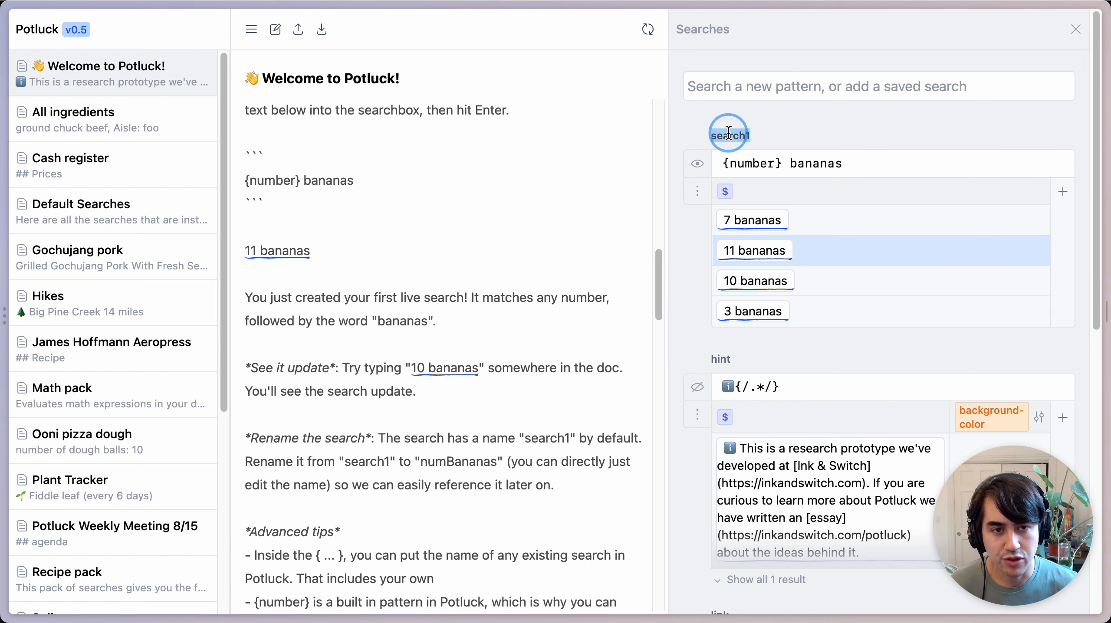
click(762, 138)
double_click(711, 138)
text(num)
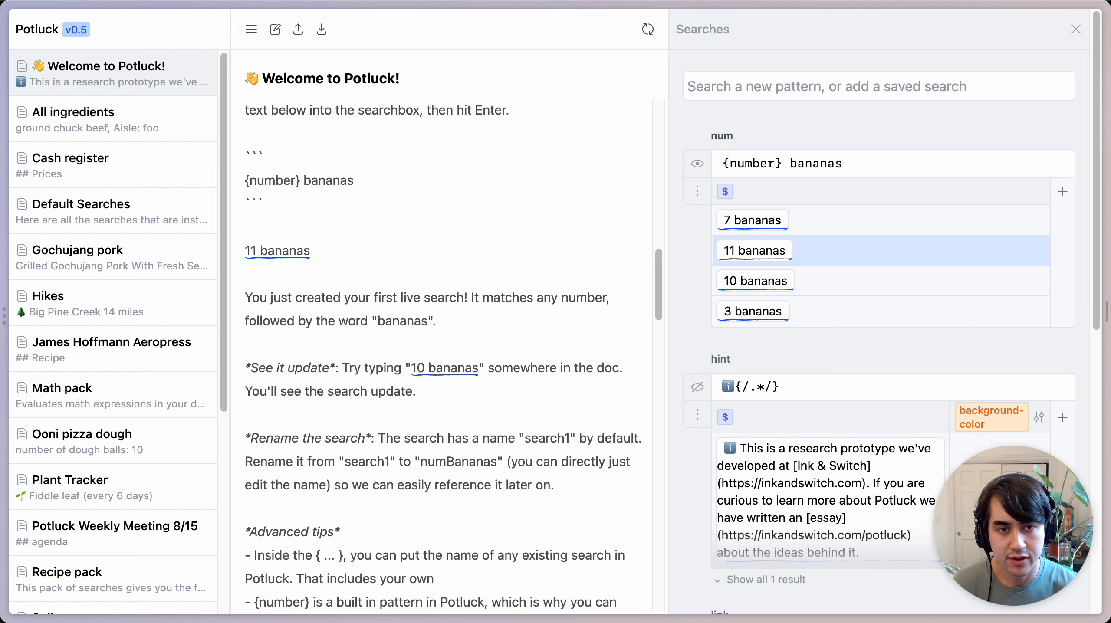
text(Bananas)
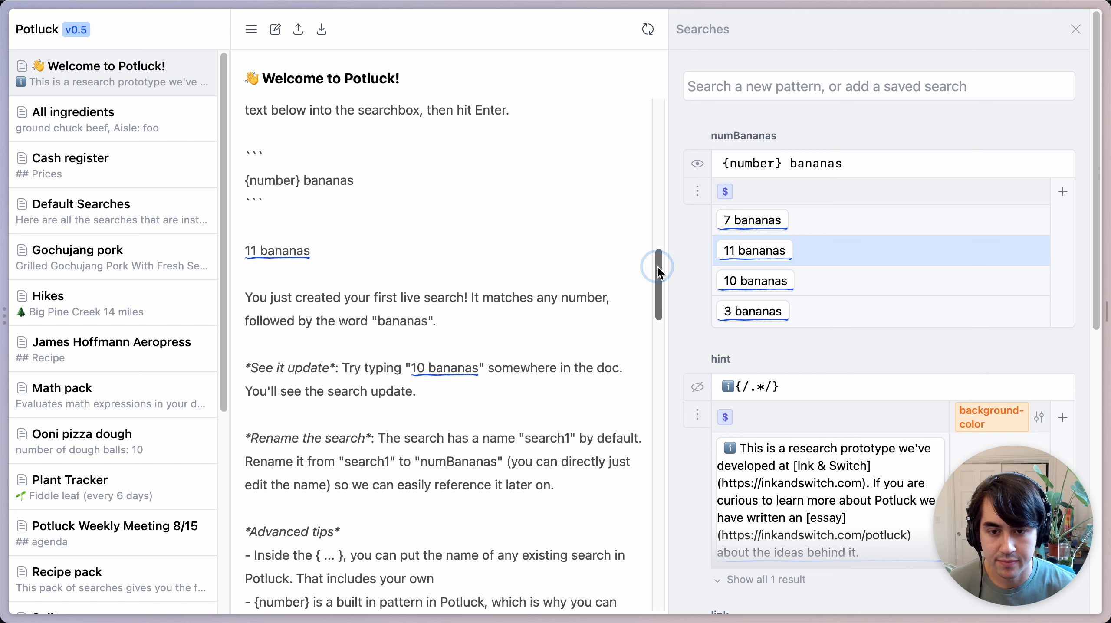
Add a capture group to the numBananas pattern so it reads "{number:num} bananas".
drag(657, 266, 654, 360)
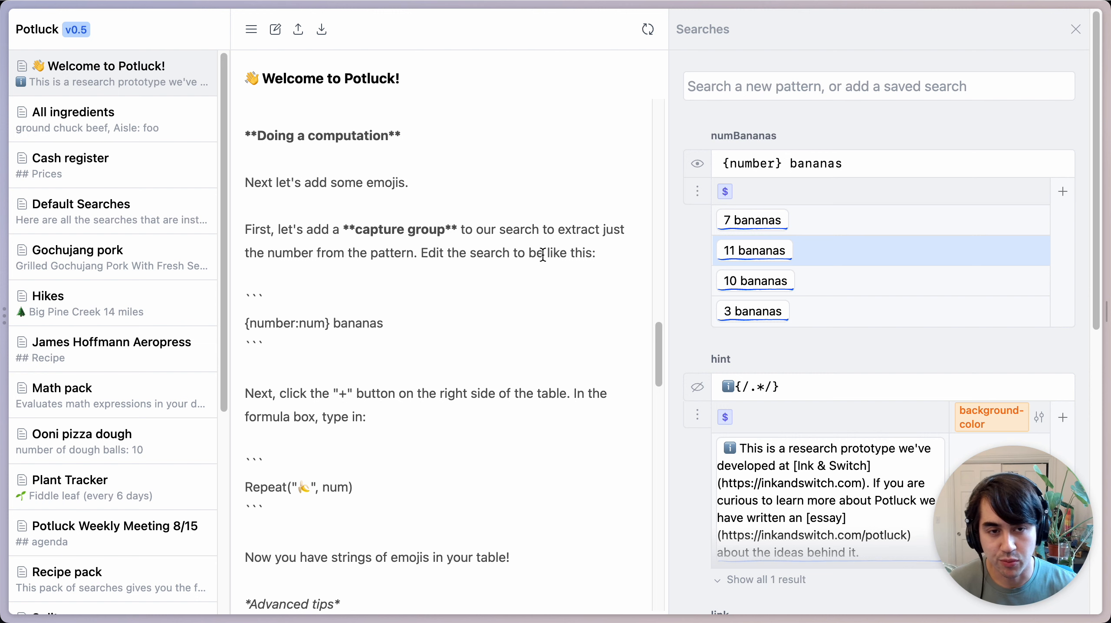
click(776, 166)
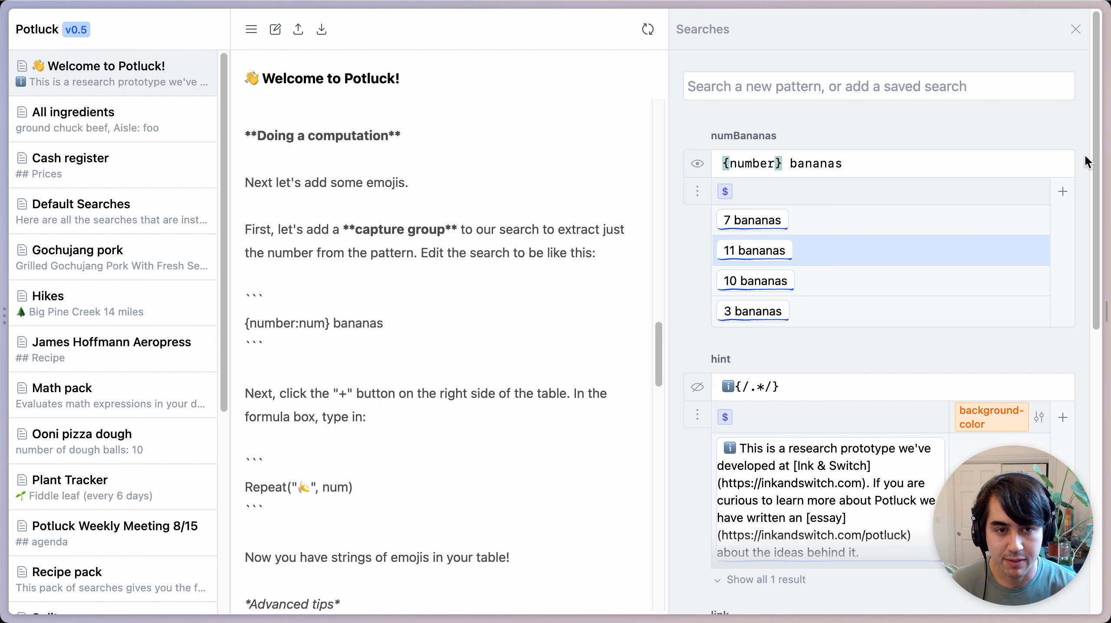
text(:num)
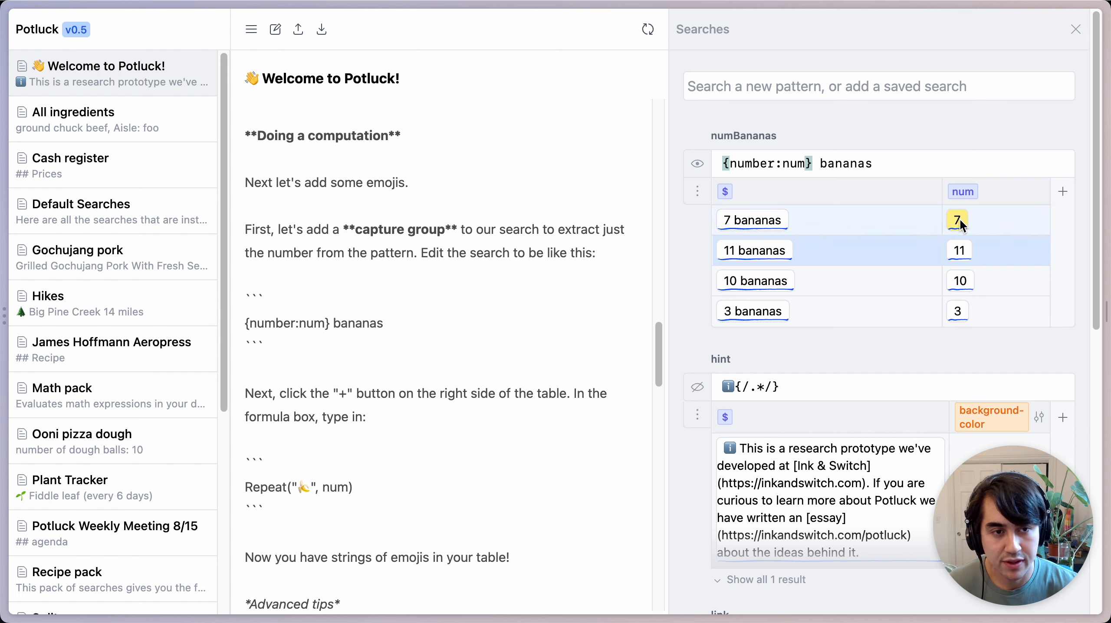
click(406, 403)
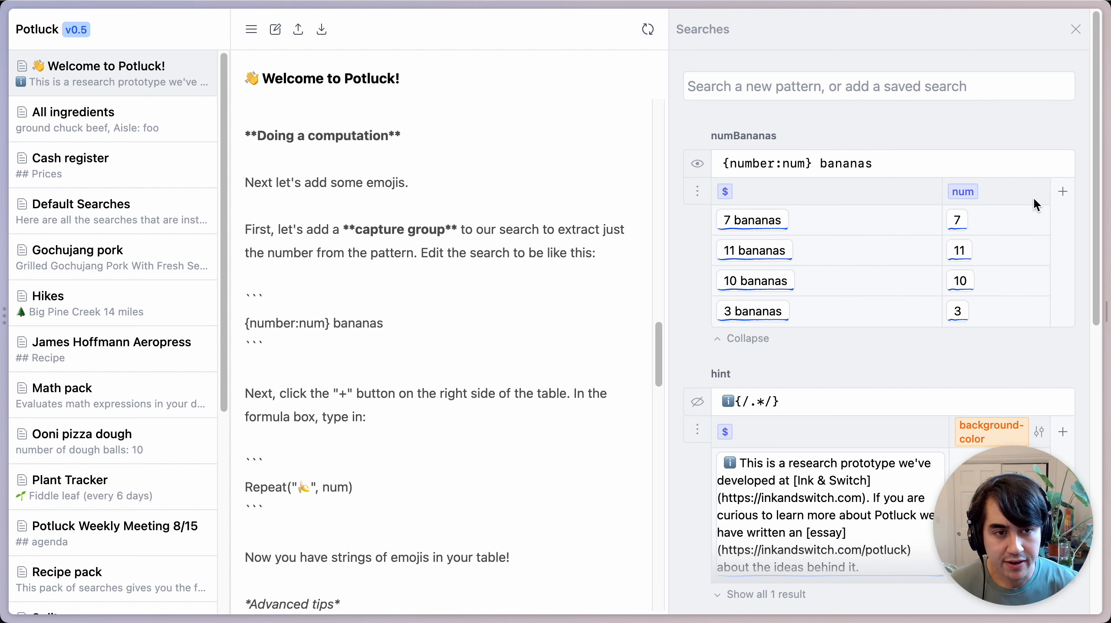
Add a computed column to the numBananas table using the document's example formula Repeat("🍌", num).
click(1063, 190)
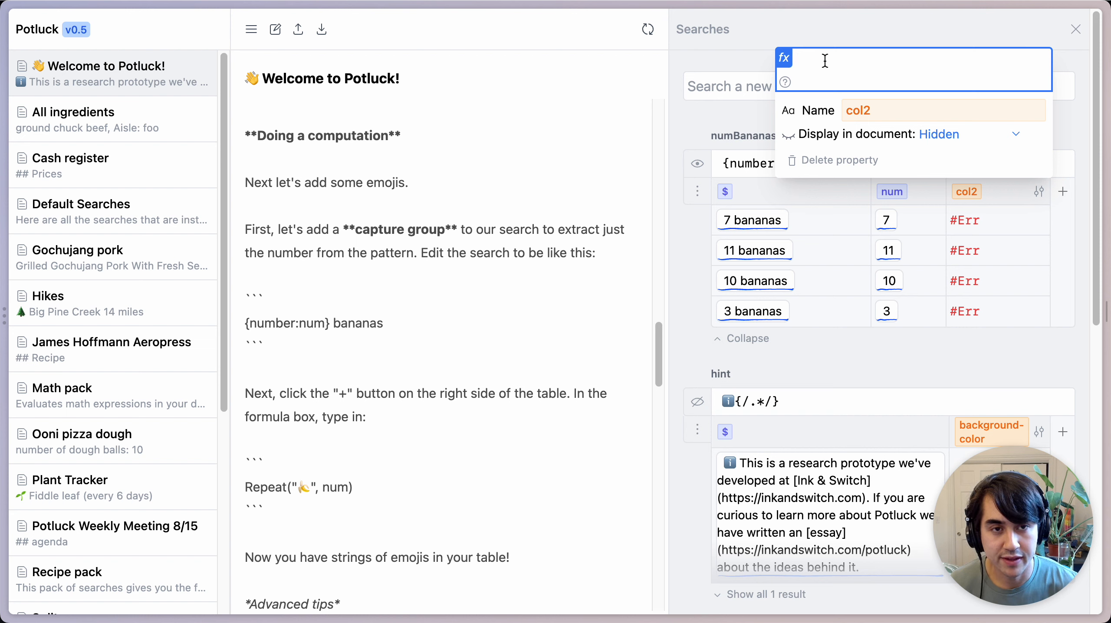
click(376, 490)
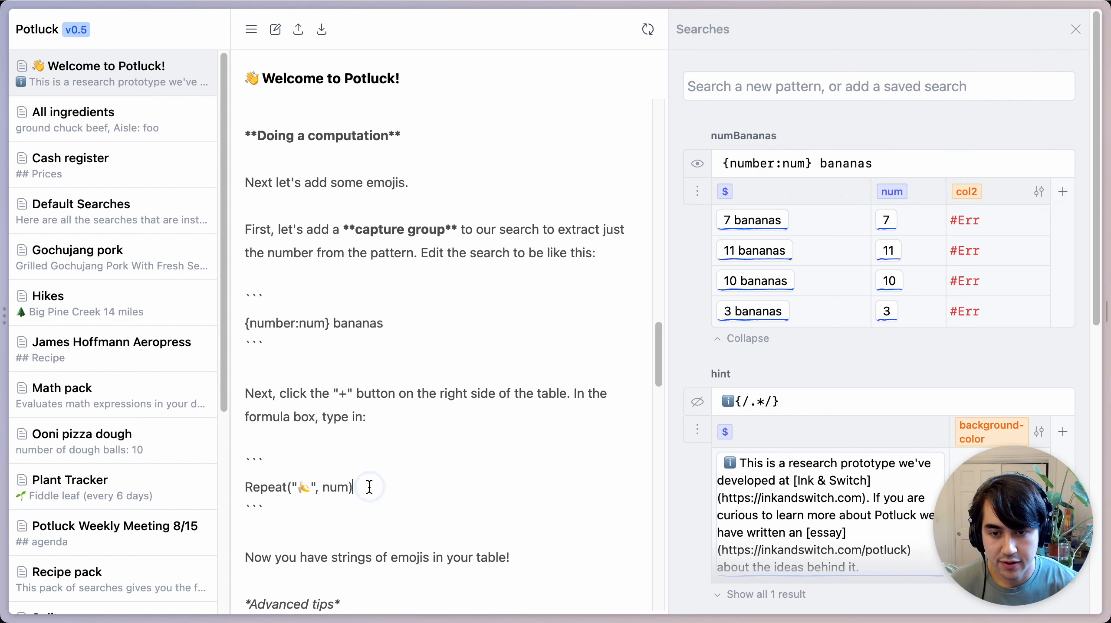
drag(367, 484, 240, 485)
key(super+c)
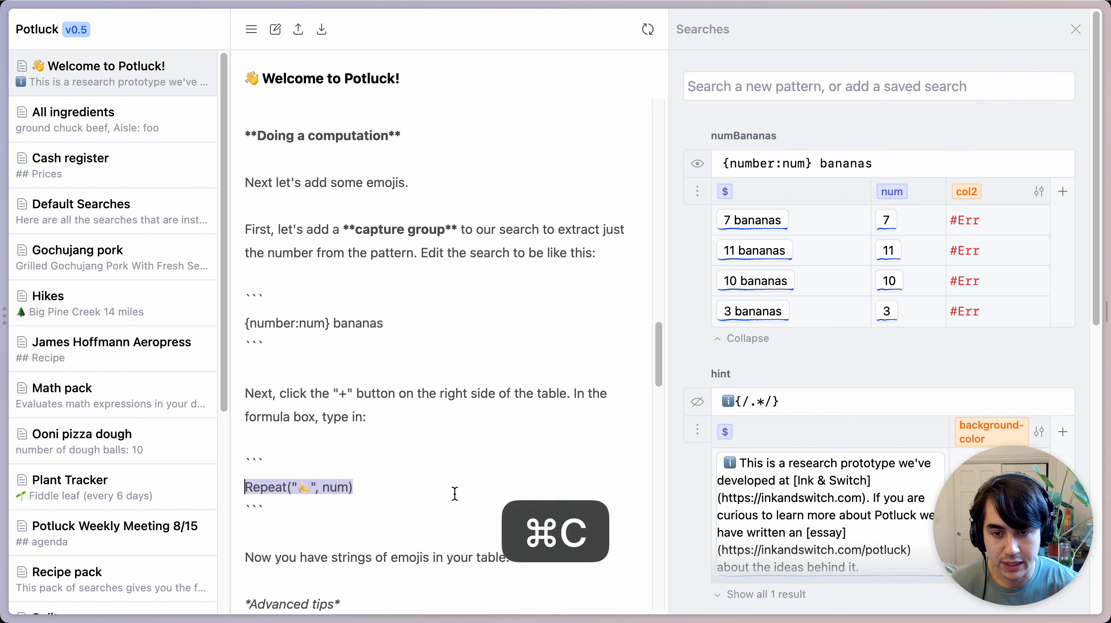
click(1039, 190)
click(939, 67)
key(super+v)
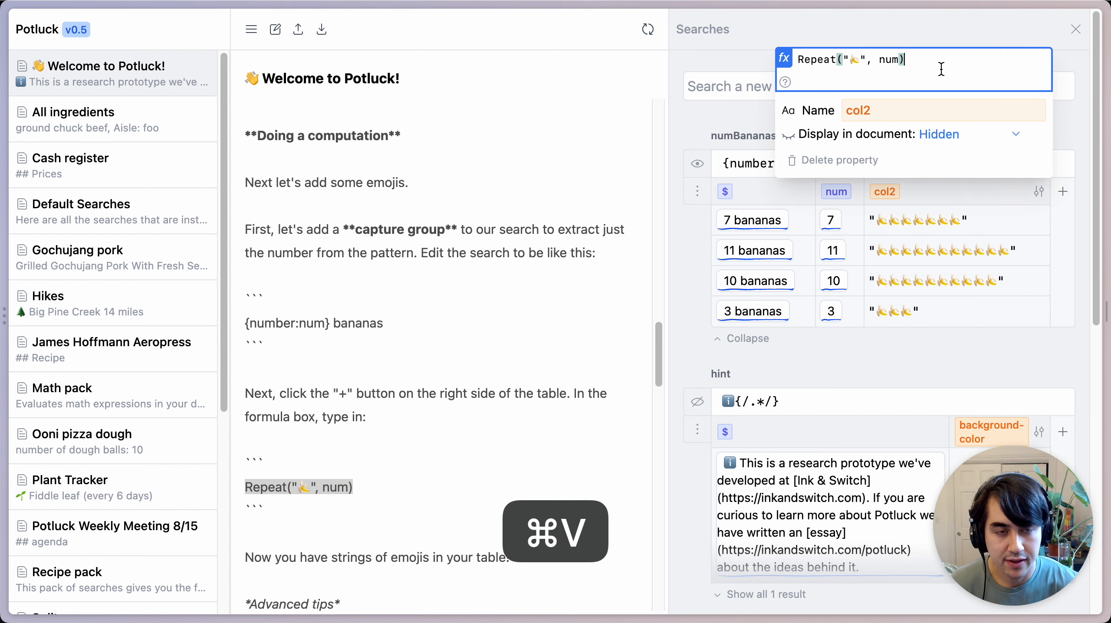
double_click(833, 58)
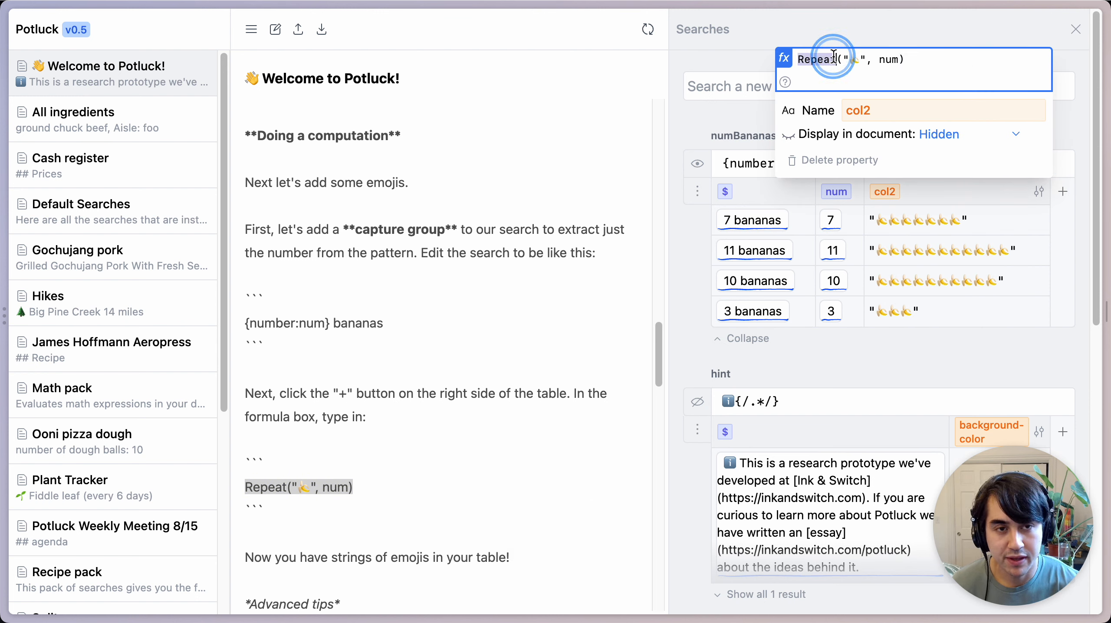
drag(864, 60, 846, 59)
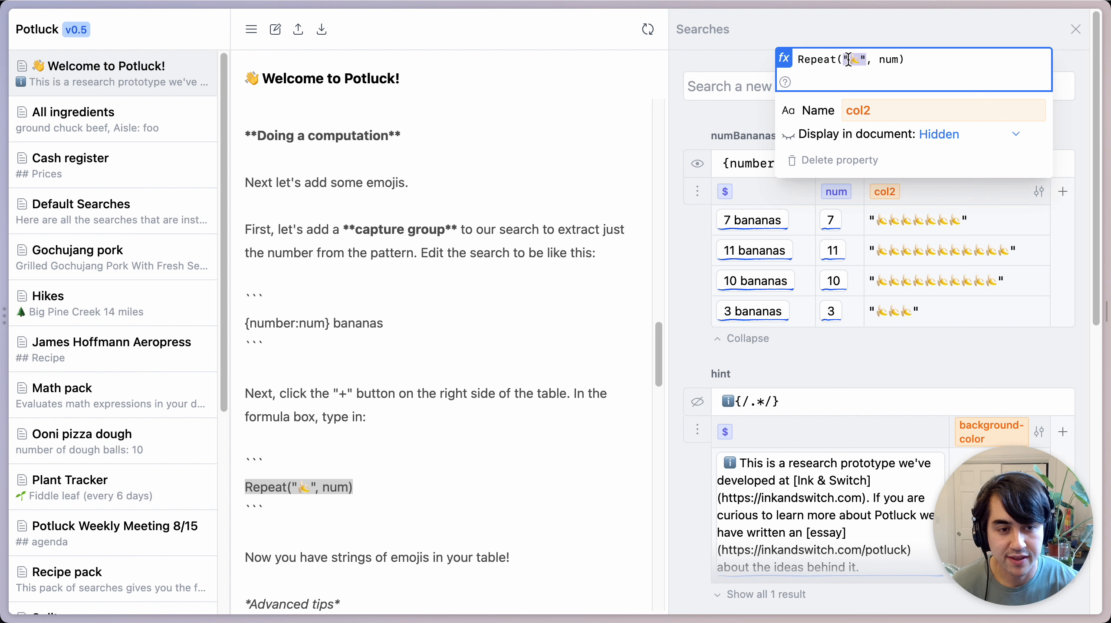
double_click(888, 59)
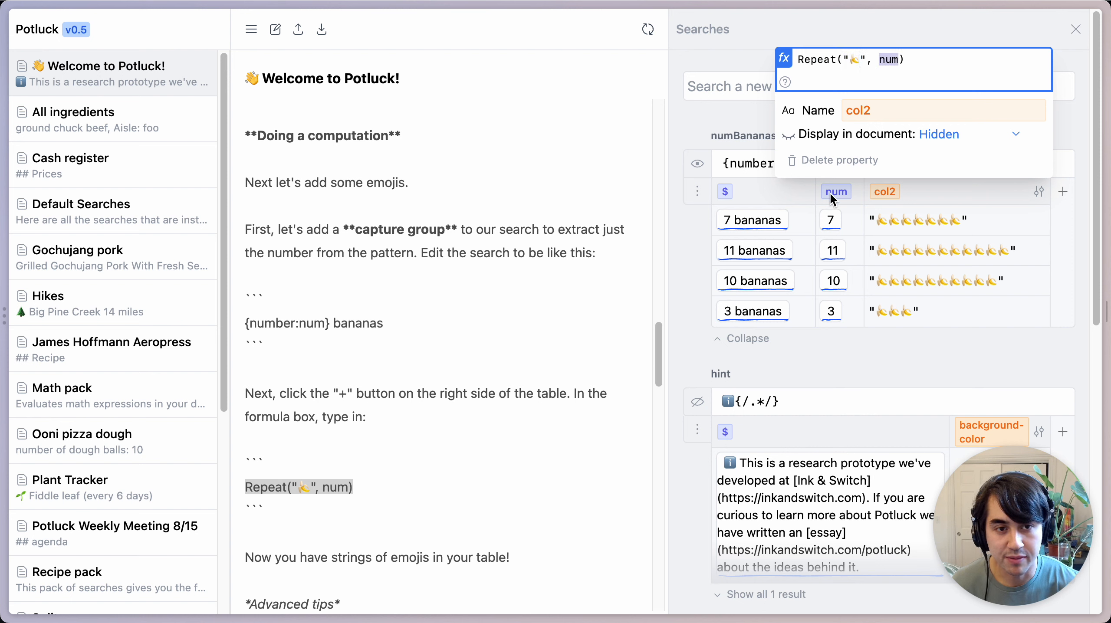
click(937, 62)
Rename the formula column col2 of the numBananas table to bananas.
click(969, 112)
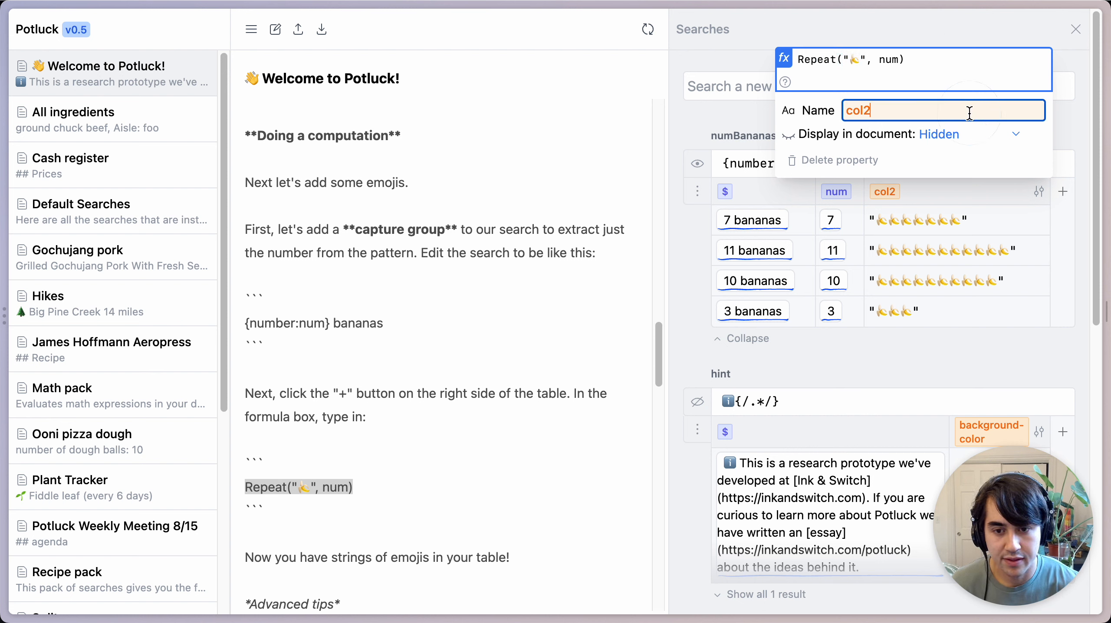
click(999, 257)
click(1039, 191)
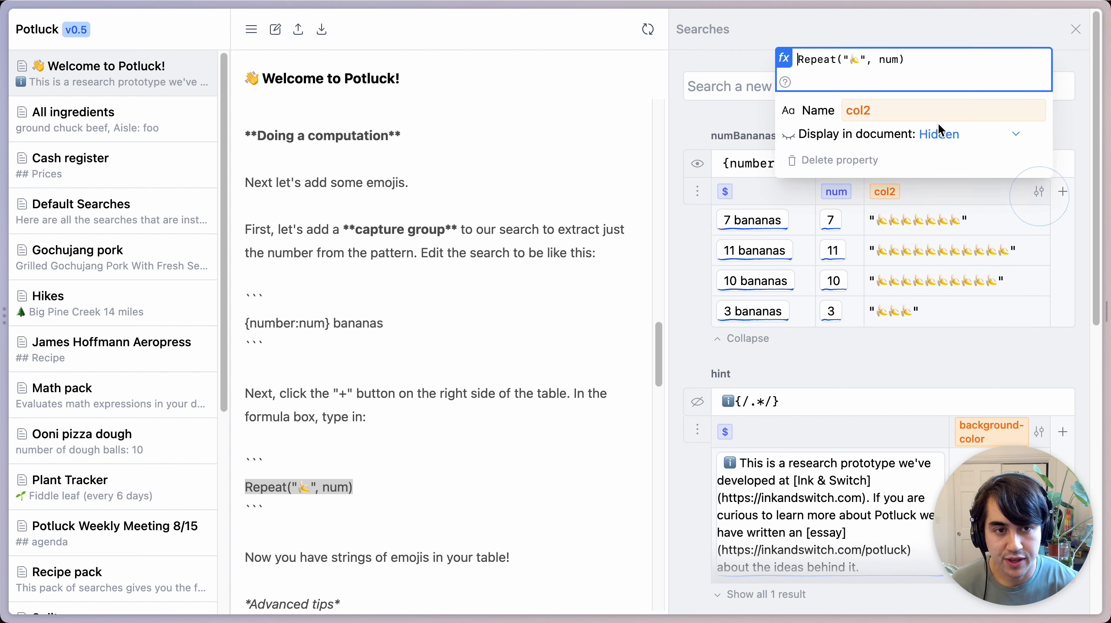
click(929, 110)
key(super+a)
text(bananas)
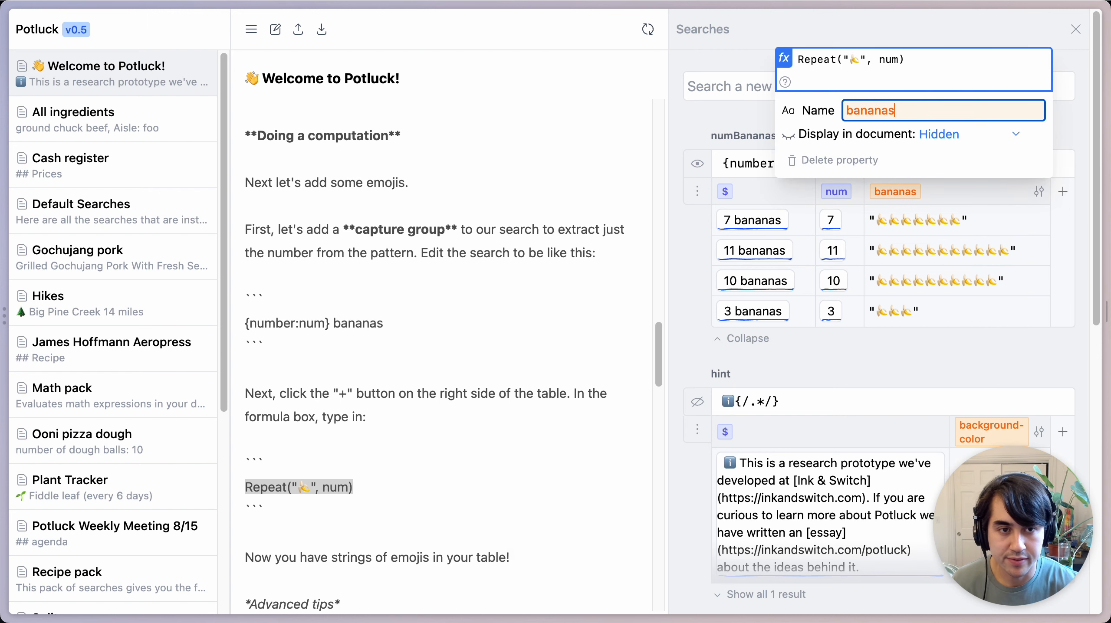
click(911, 265)
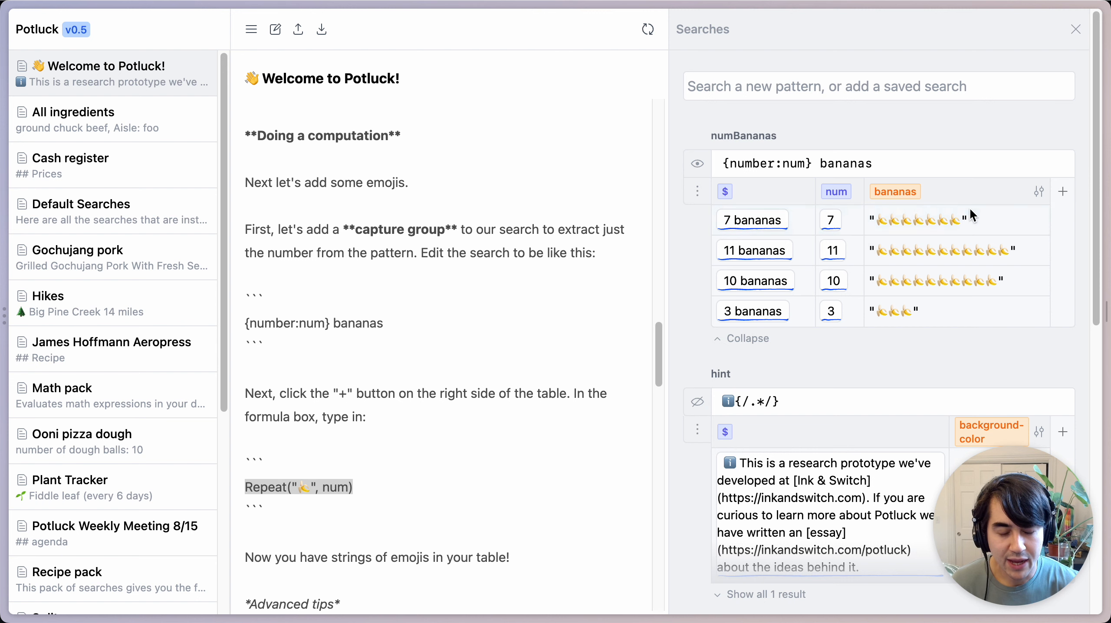
Set the bananas column's display in the document to Next to text.
drag(657, 349, 657, 426)
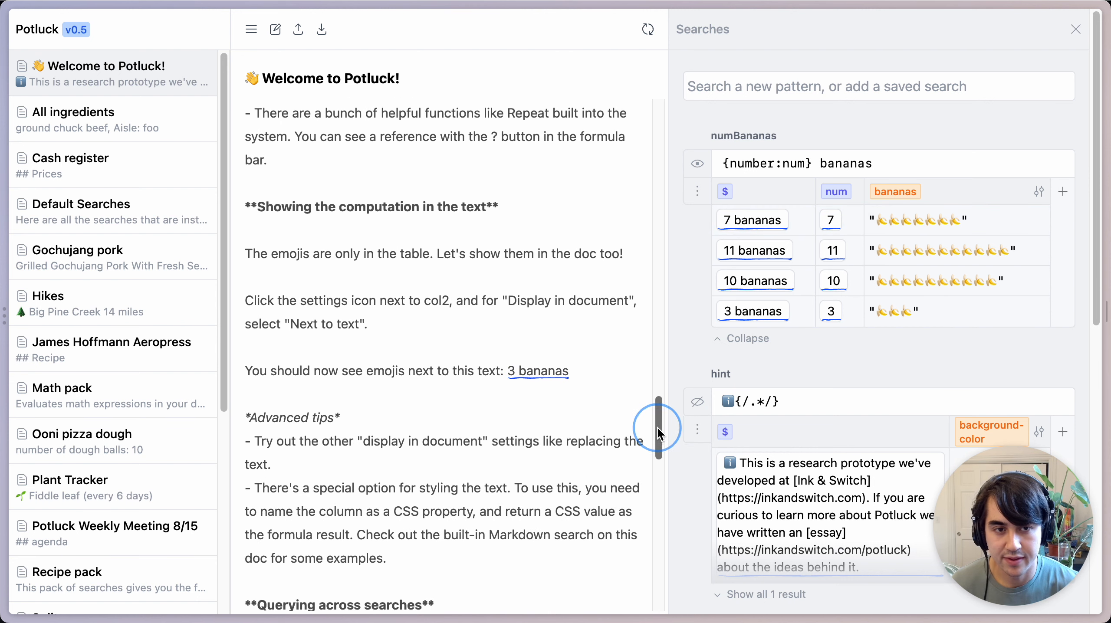
click(1038, 191)
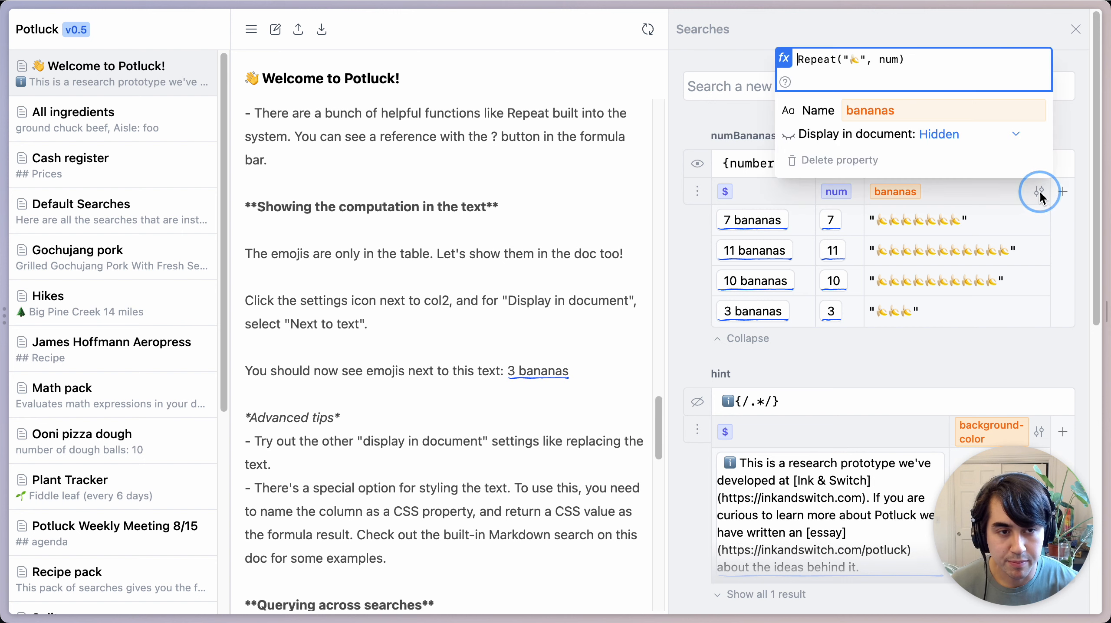
click(962, 136)
click(976, 153)
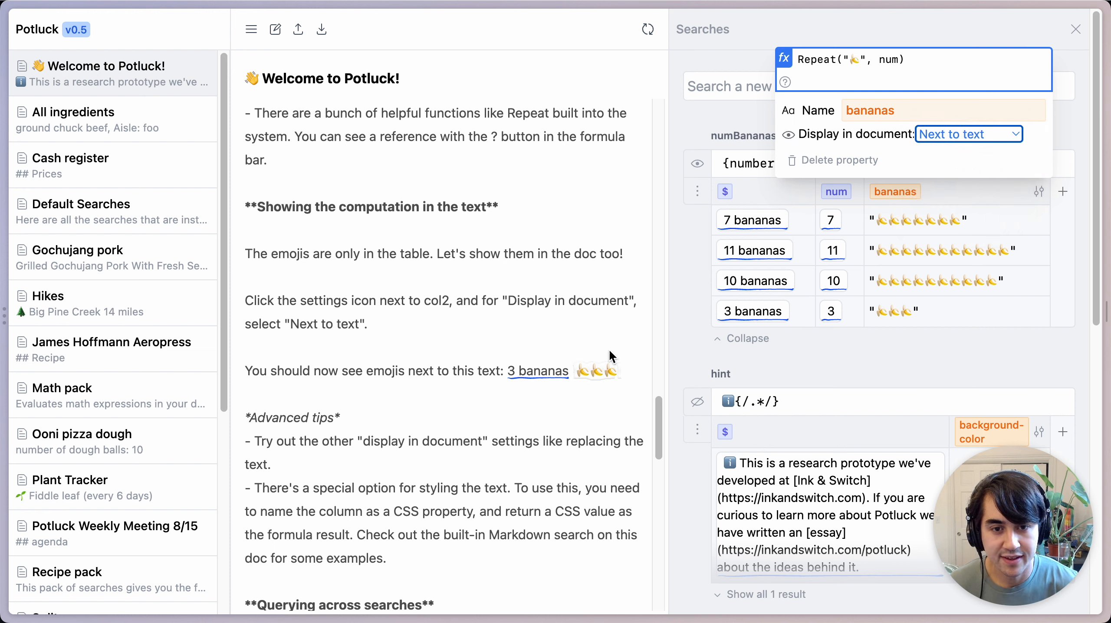
click(541, 376)
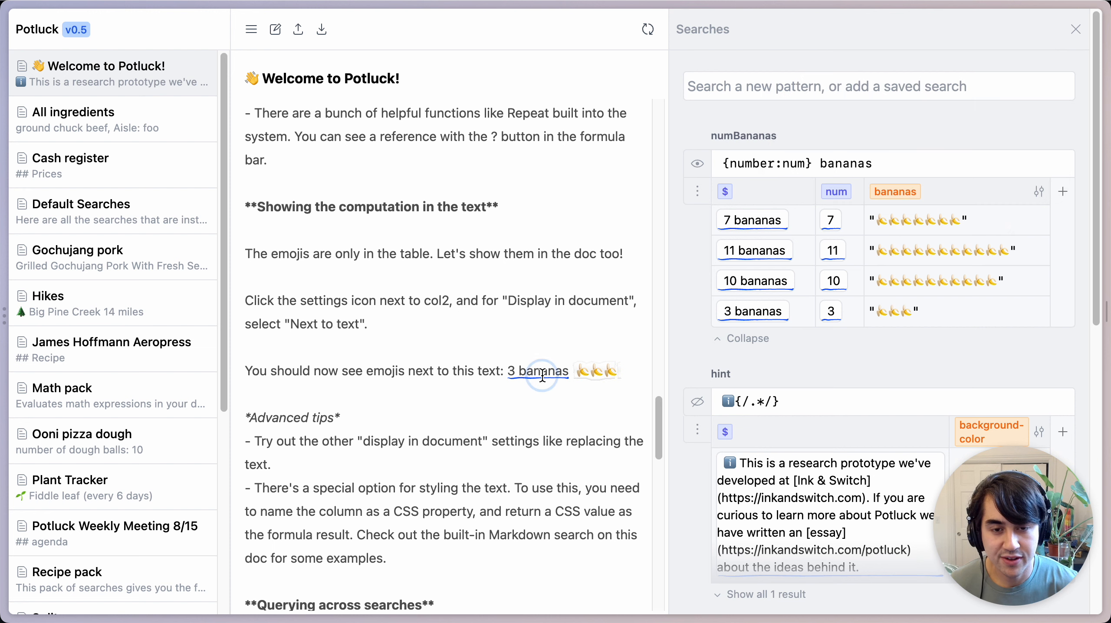
Add a line reading "15 bananas" below the "You should now see emojis next to this text" line.
click(636, 372)
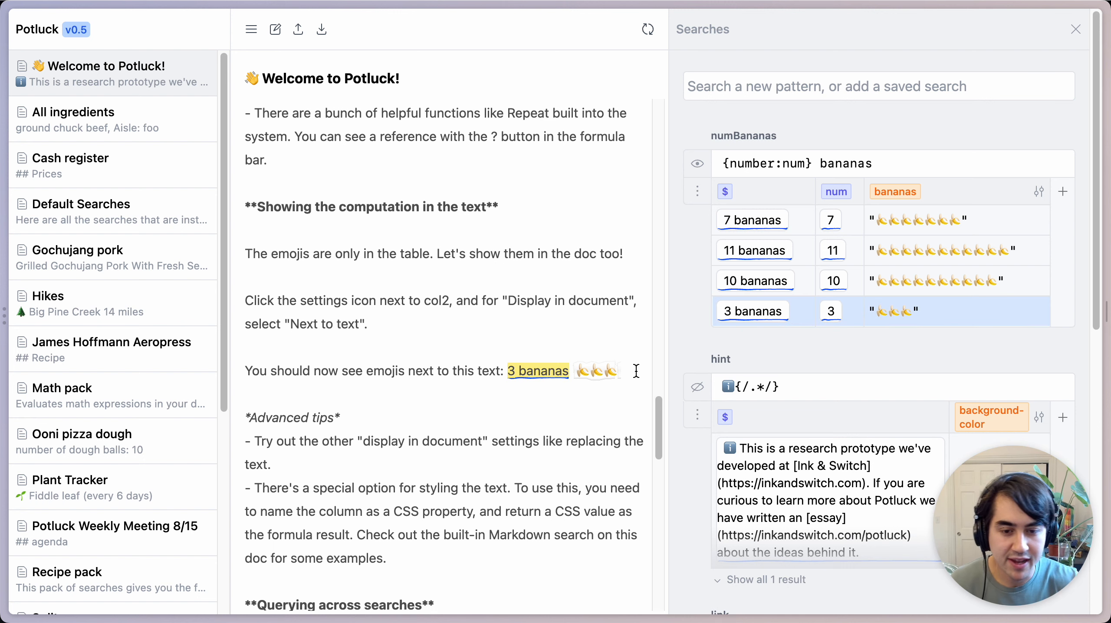
key(Return)
text(15 bananas)
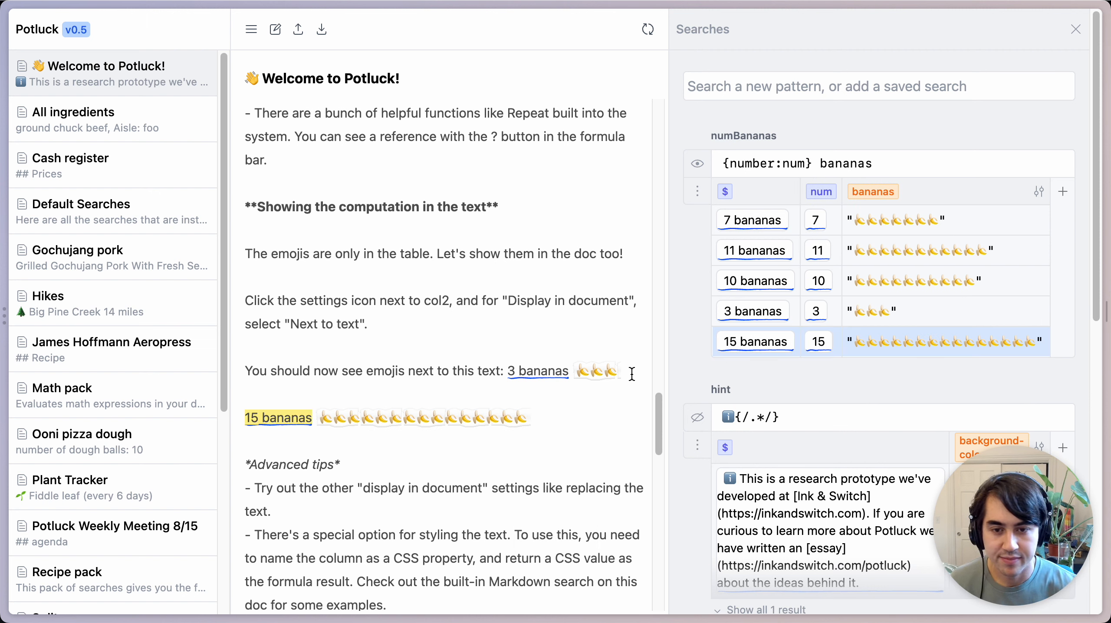
Create a new search for the label text "Total bananas:" from the document's Querying across searches section.
drag(658, 412, 661, 469)
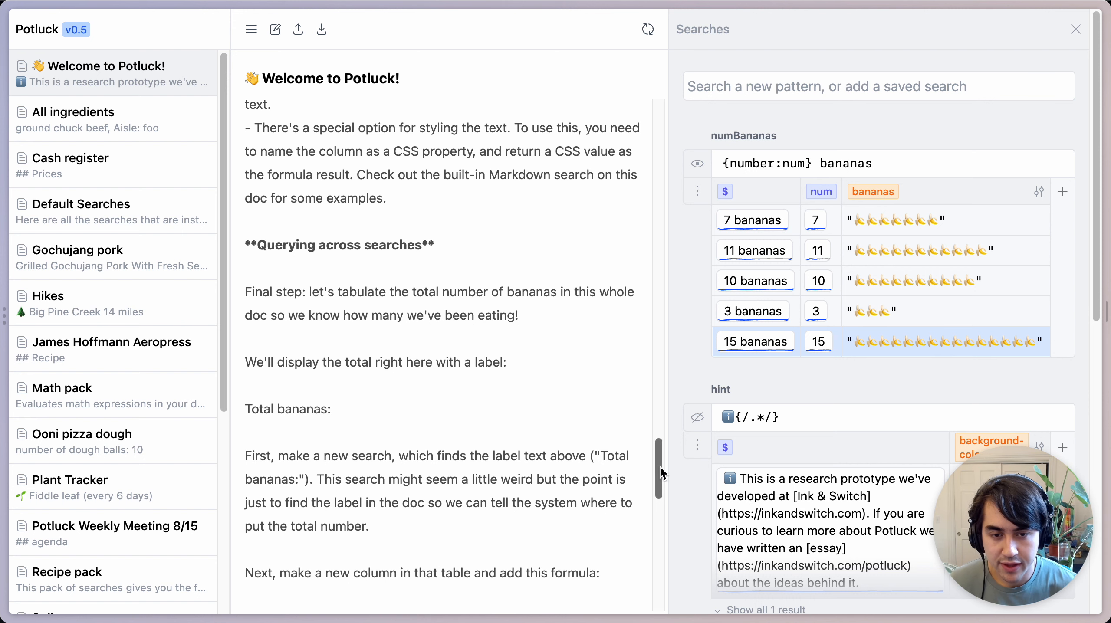
drag(659, 466, 661, 483)
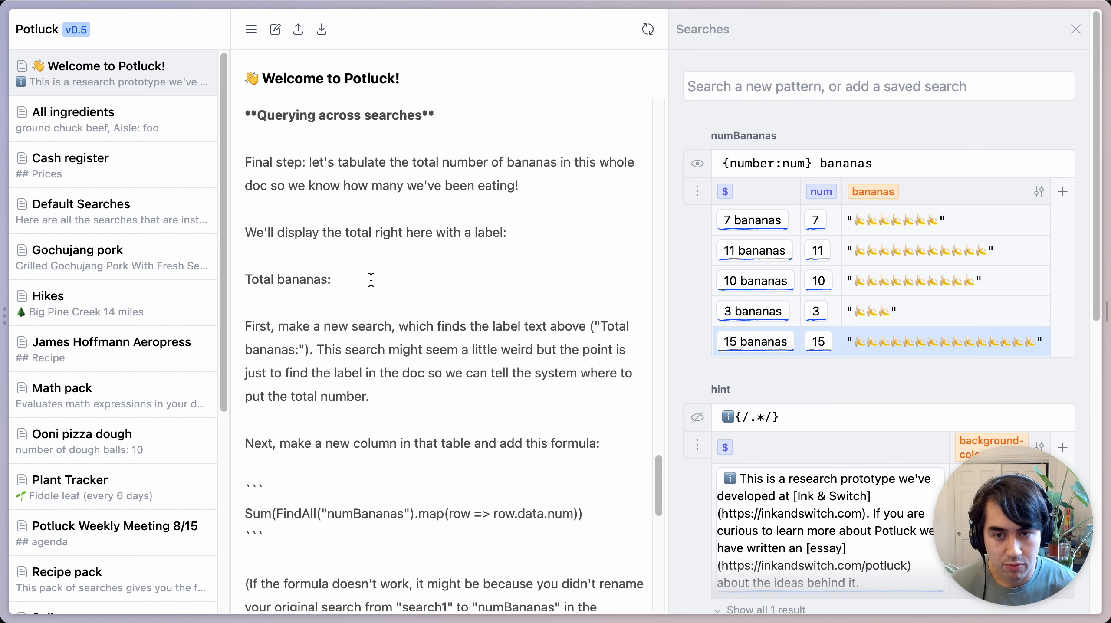
drag(371, 280, 231, 281)
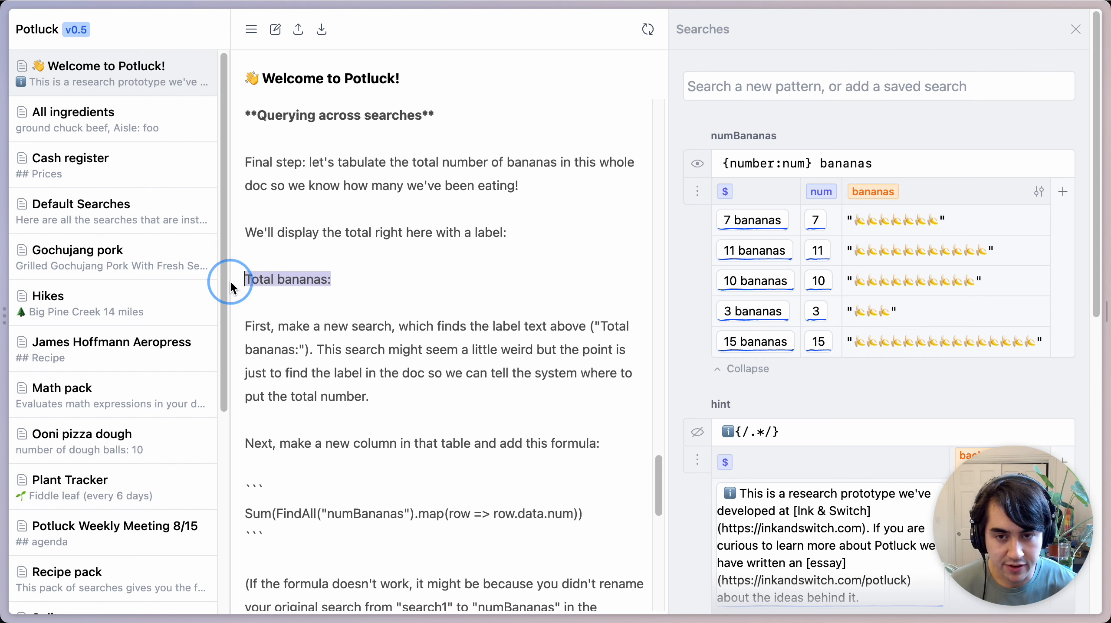
drag(396, 278, 215, 274)
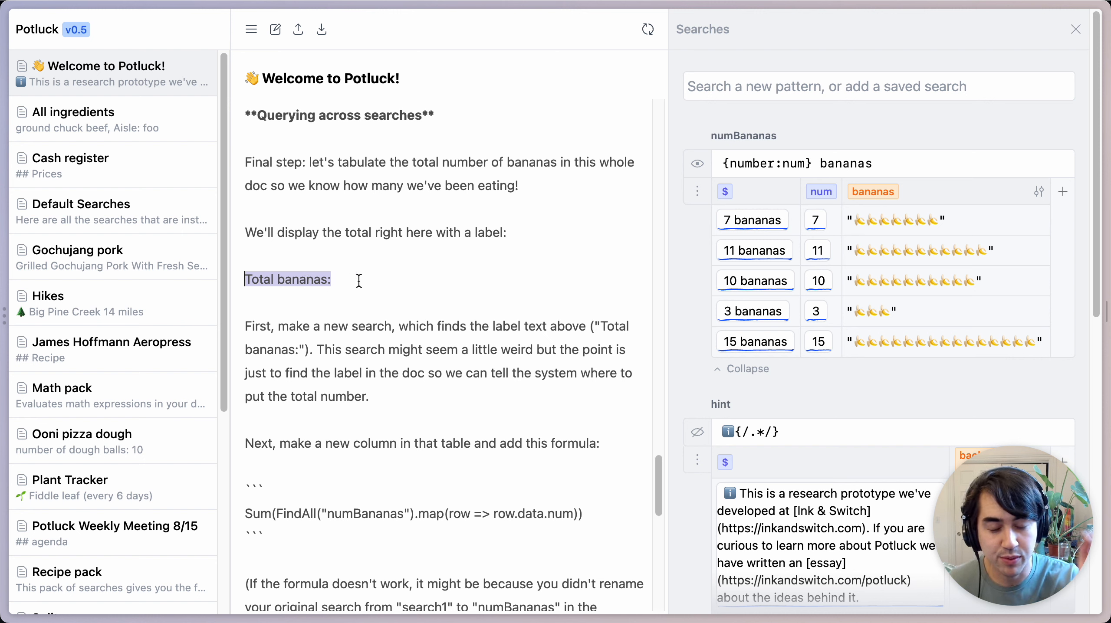
drag(331, 279, 230, 275)
key(super+c)
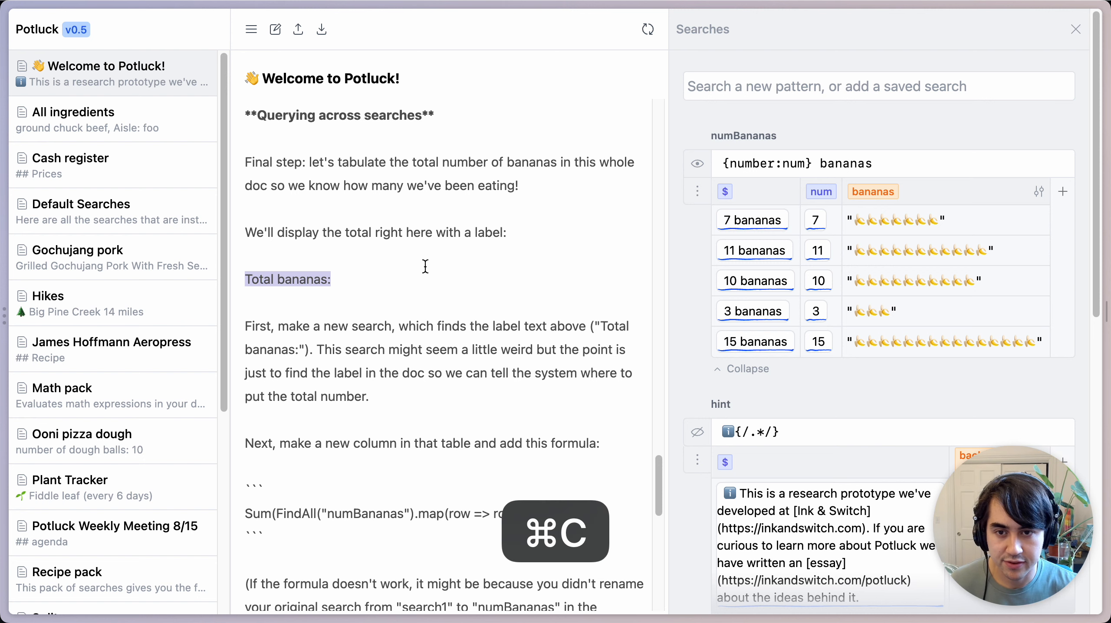
click(885, 89)
key(super+v)
key(Return)
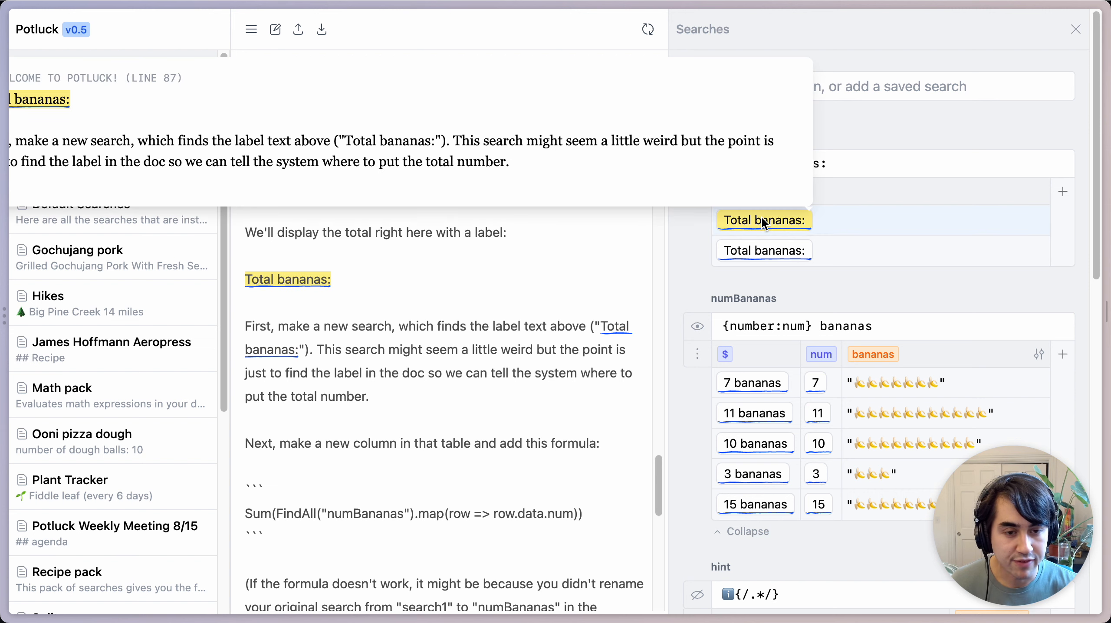
Add a computed column to the "Total bananas:" search with the document's example formula Sum(FindAll("numBananas").map(row => row.data.num)).
click(1062, 192)
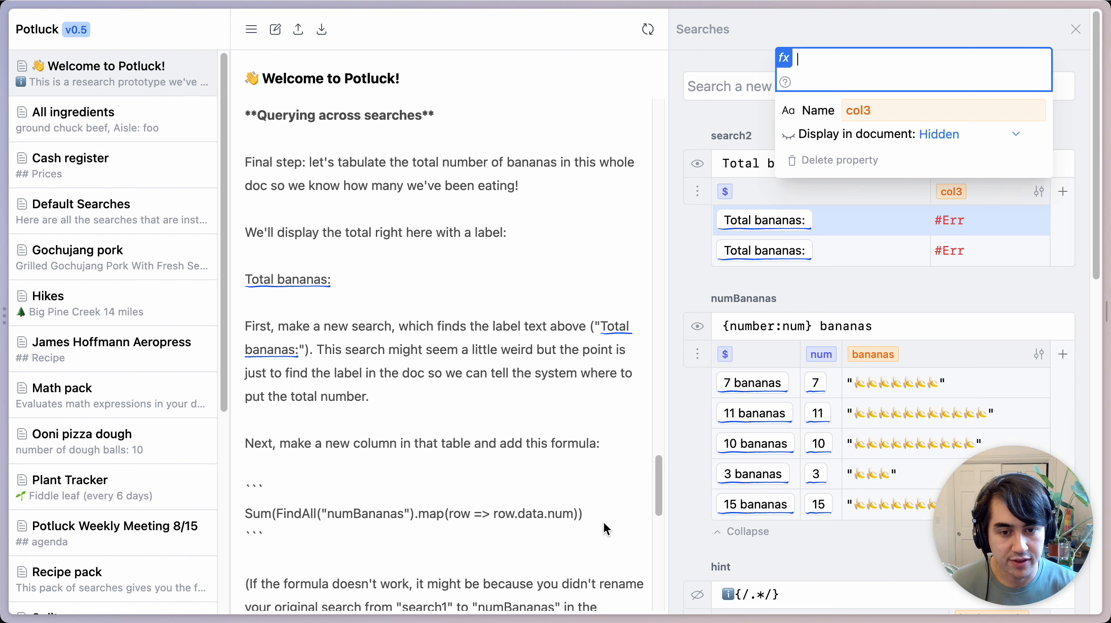
drag(602, 513, 218, 515)
key(super+c)
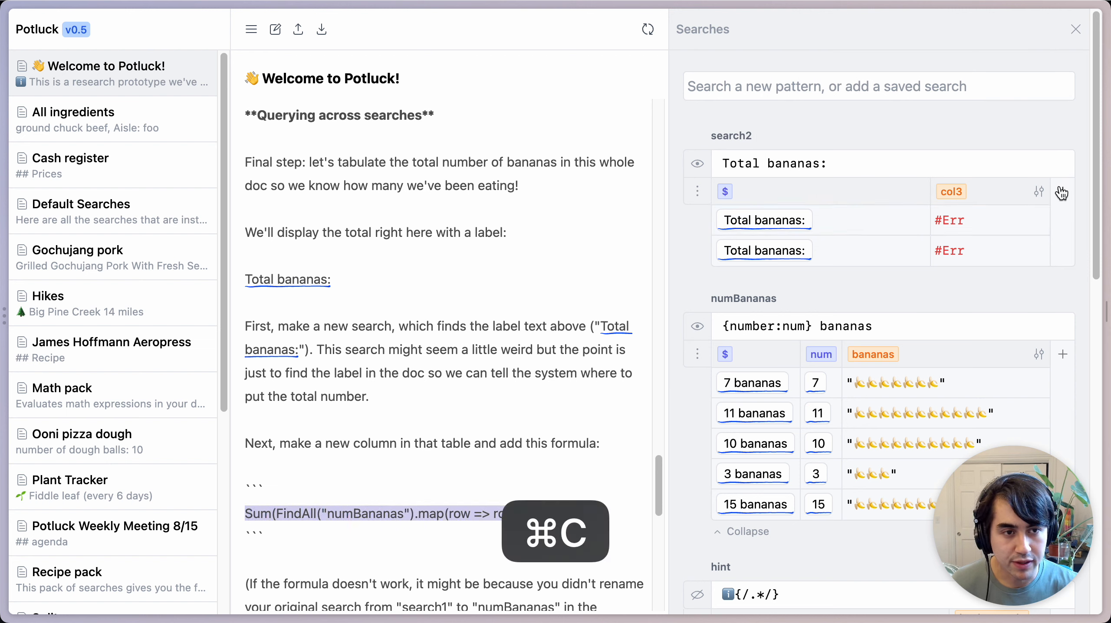
click(1039, 192)
key(super+v)
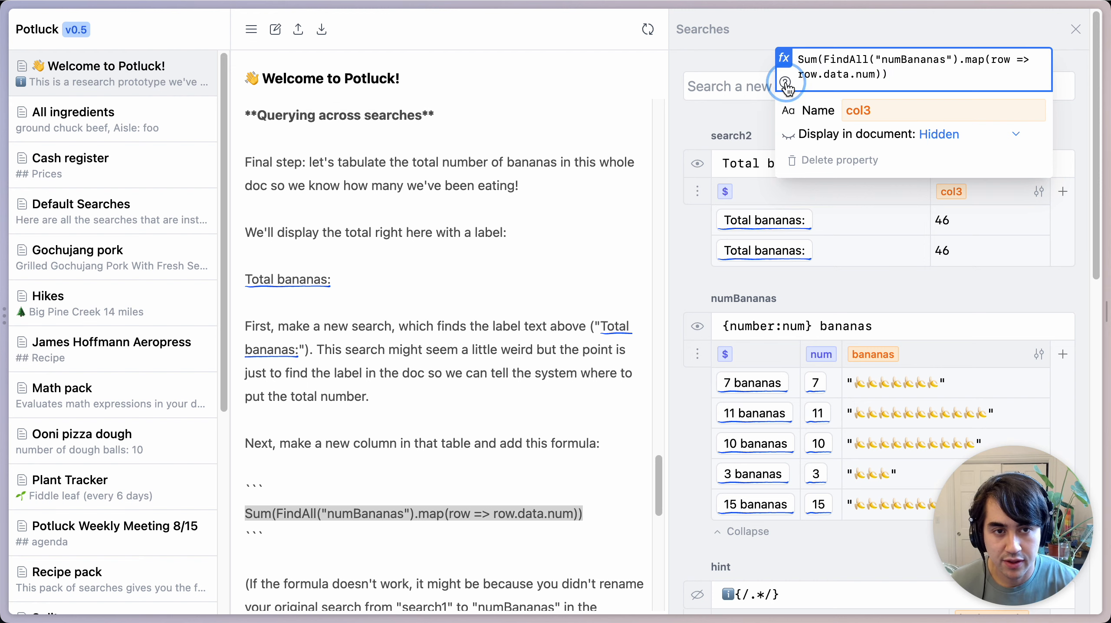
Look through the reference list of available formulas for the sum column, then close the column's settings.
mouse_move(785, 81)
scroll(118, 288, down, 10)
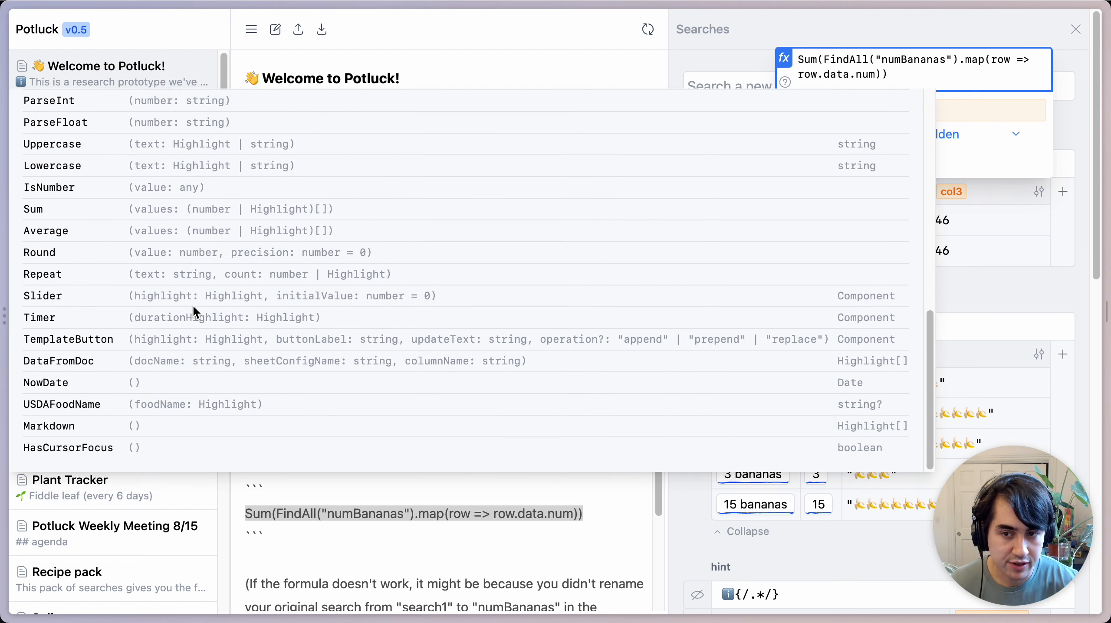
scroll(190, 305, up, 10)
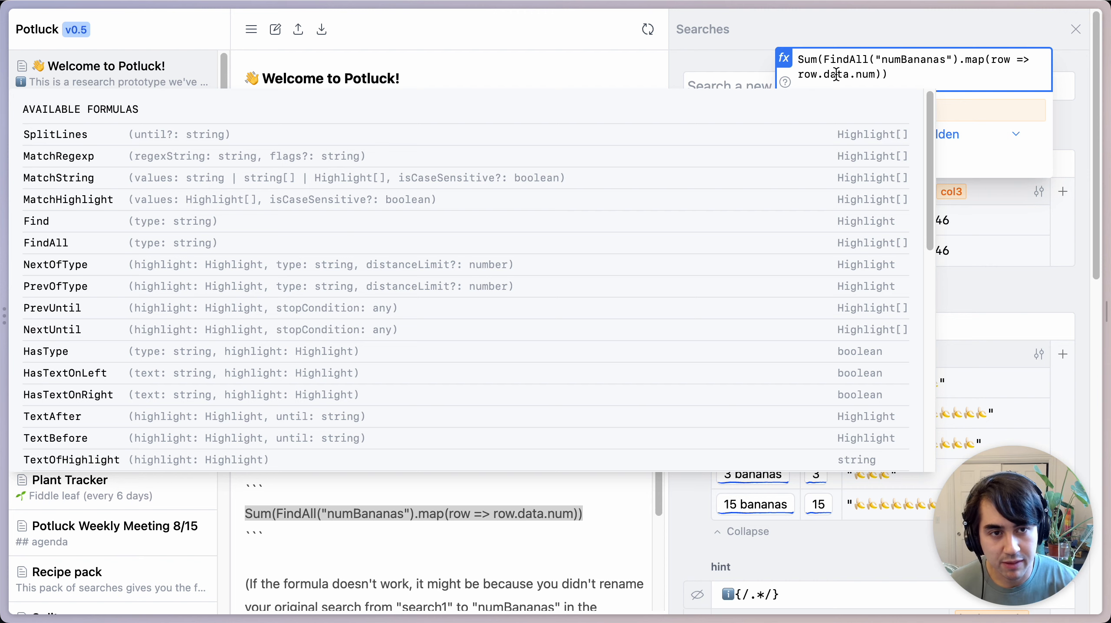
click(907, 75)
mouse_move(784, 81)
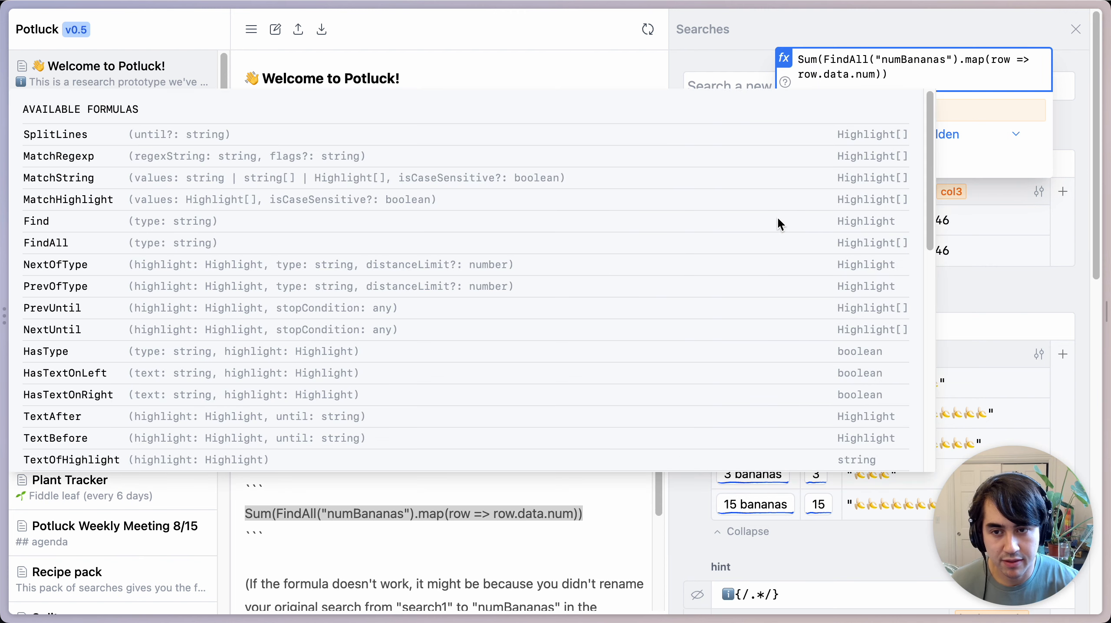
scroll(268, 276, down, 10)
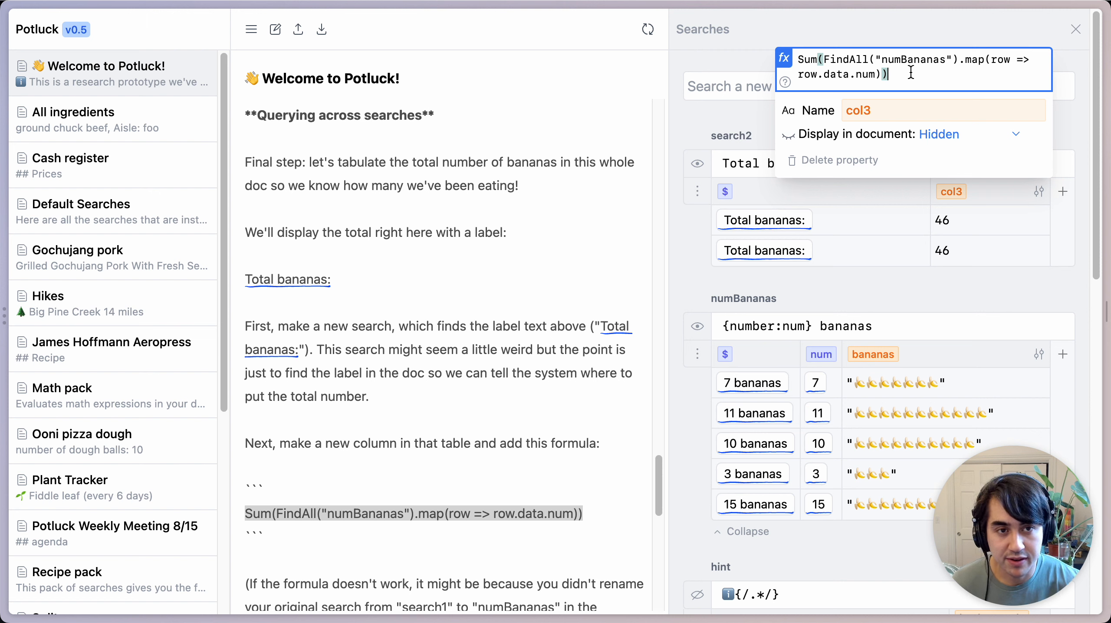
click(989, 248)
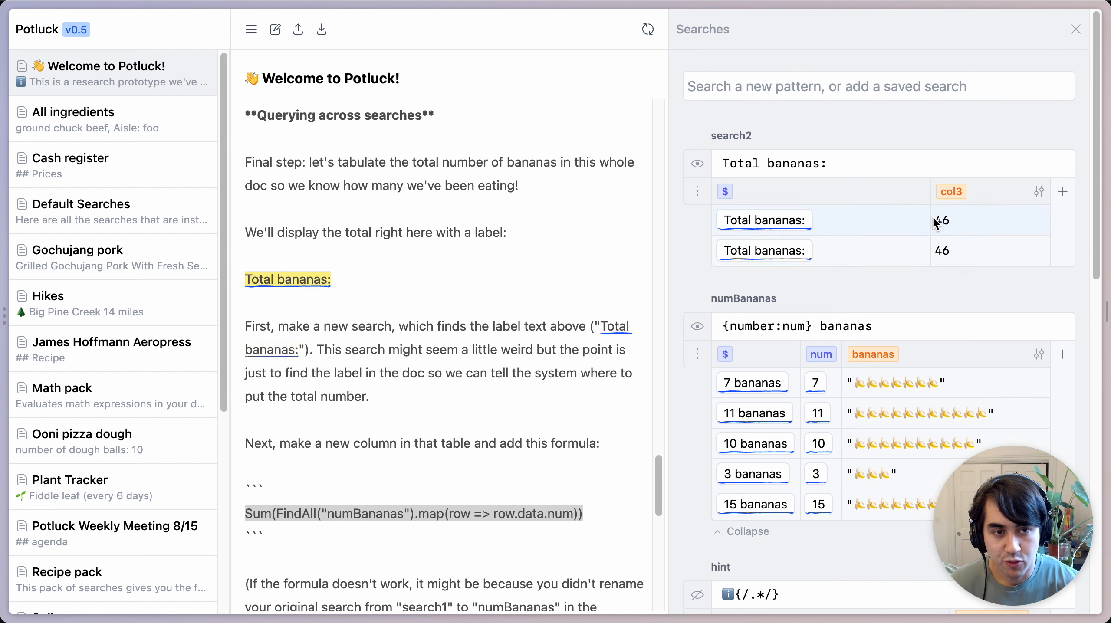
Set the sum column's display in the document to Next to text.
click(1039, 191)
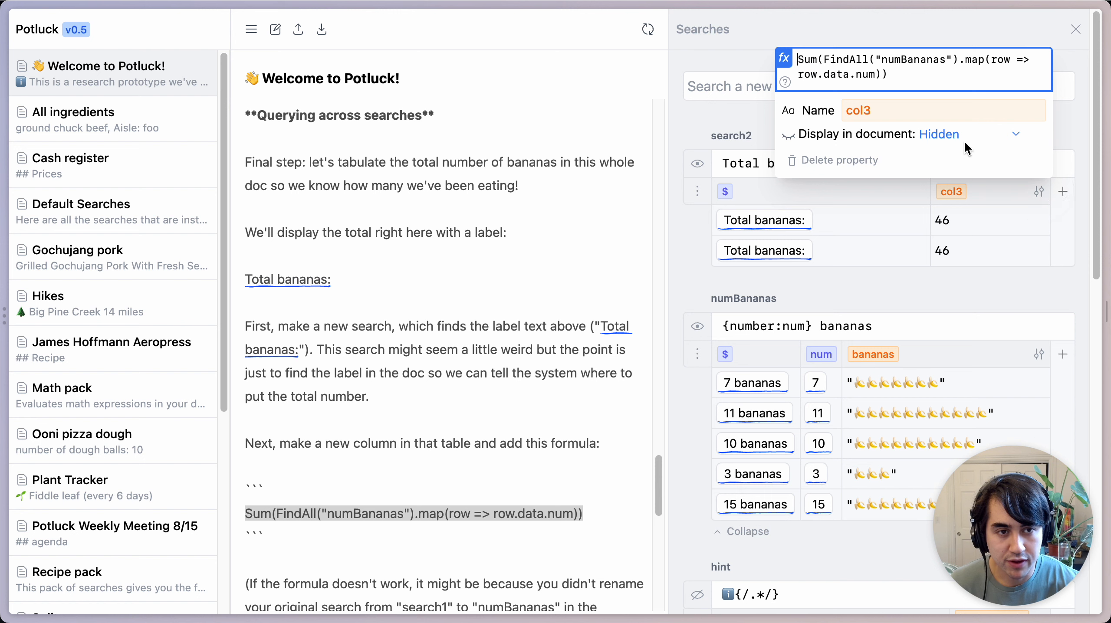
click(964, 140)
click(971, 153)
click(456, 272)
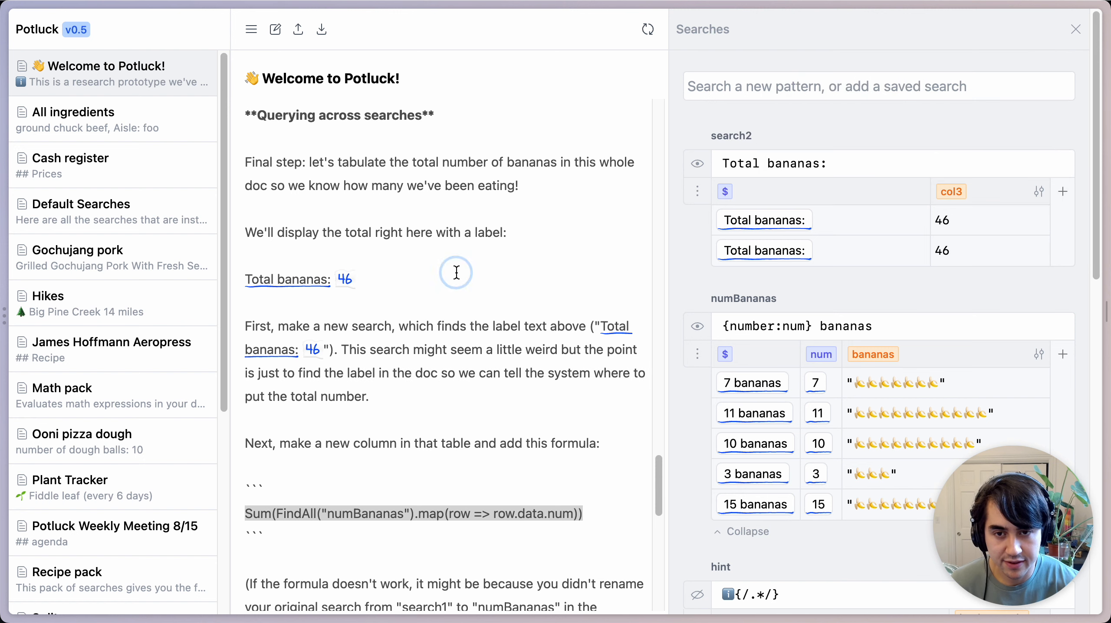
Add a line reading "5 bananas" below the "We'll display the total right here with a label" line.
click(572, 232)
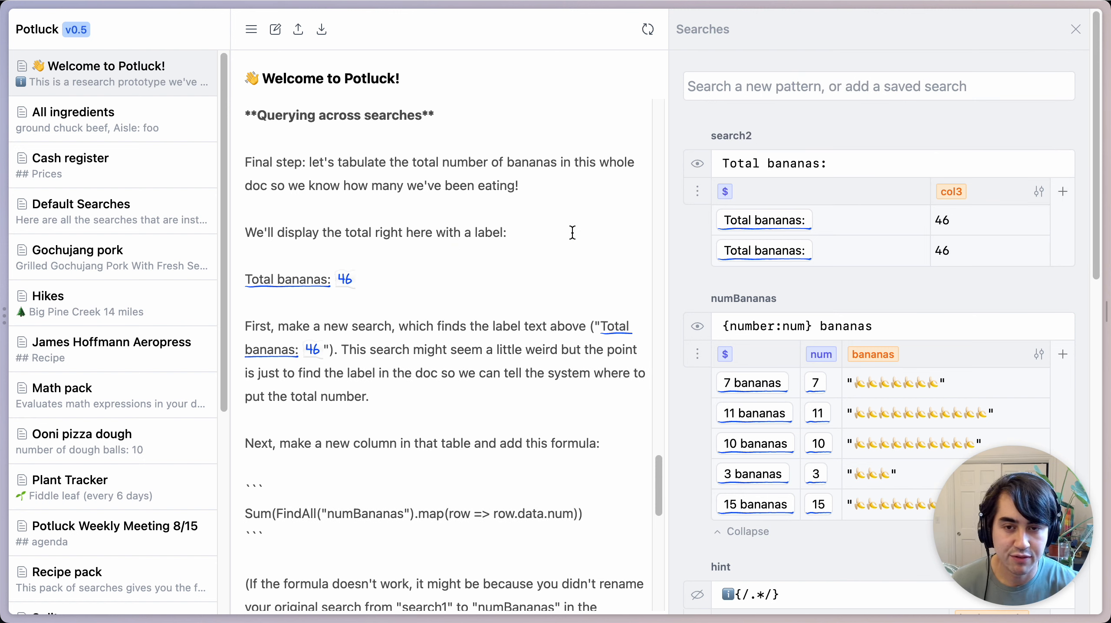
key(Return)
key(Return)
text(5 bananas)
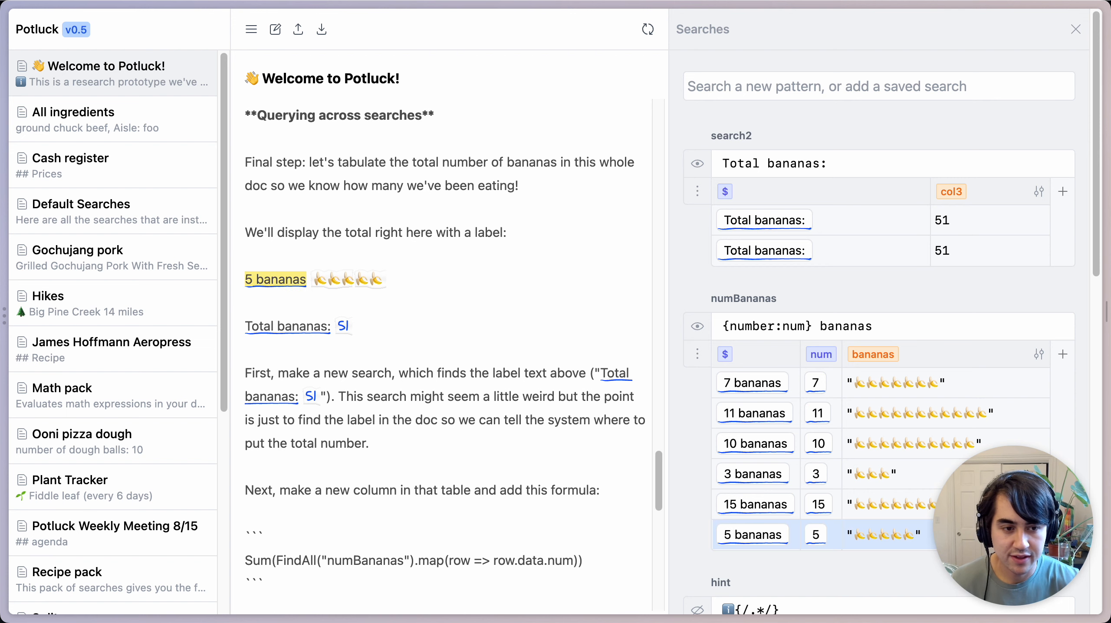
scroll(498, 328, down, 5)
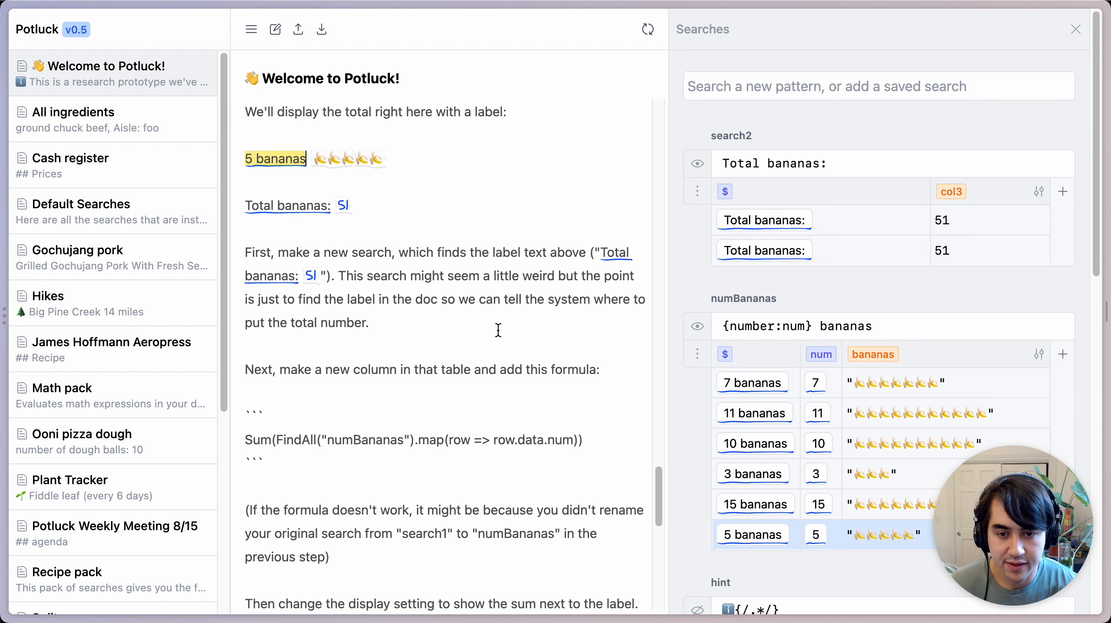
scroll(499, 331, down, 1)
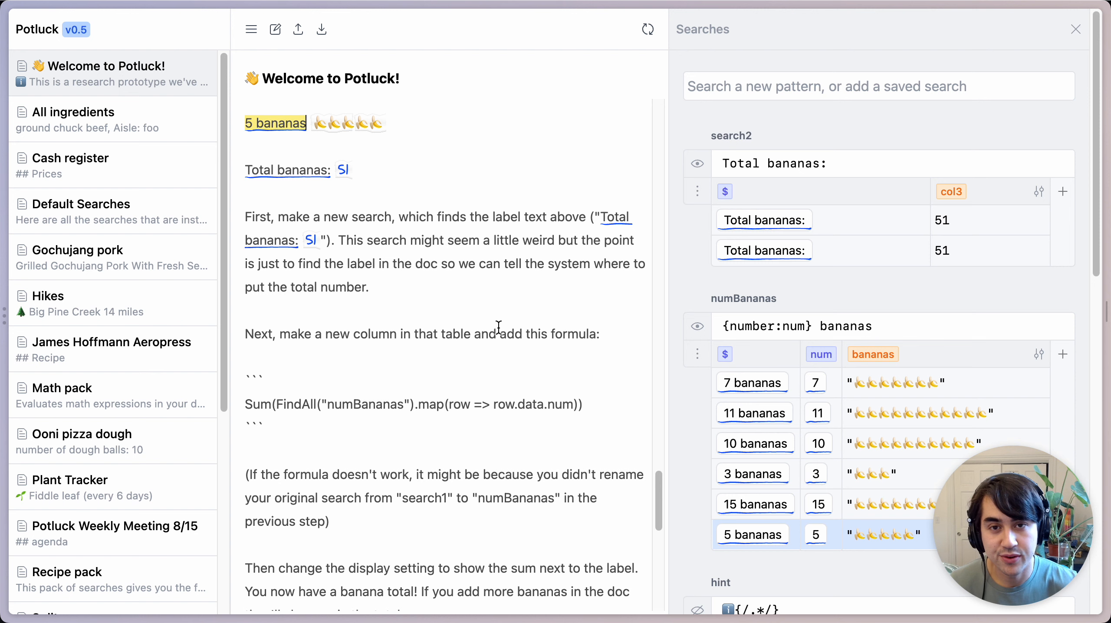